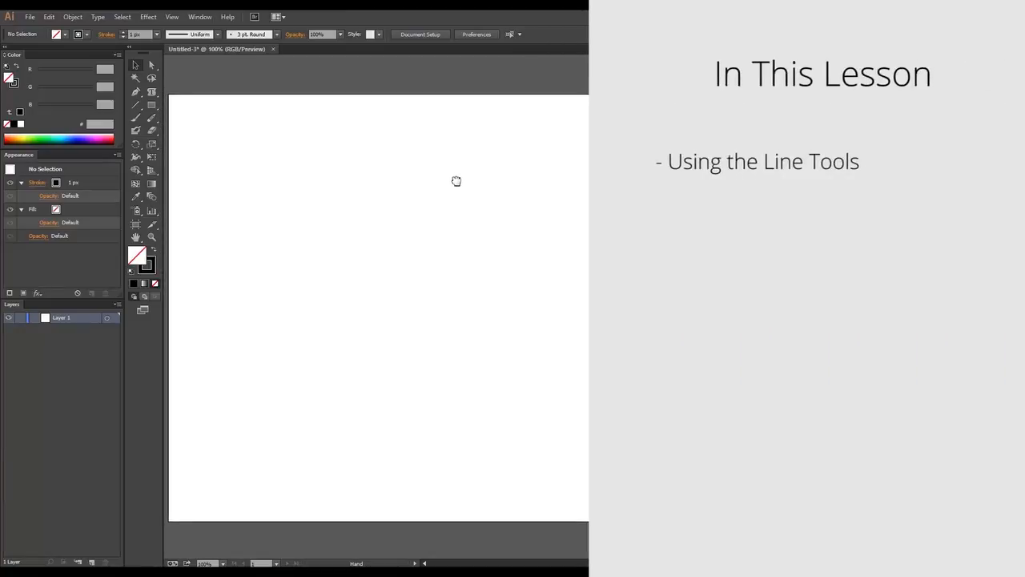
# Draw two long slanted lines across the artboard with the Line Segment tool, the lower one about 977 px wide and 102 px tall
pyautogui.click(137, 107)
pyautogui.moveTo(226, 173); pyautogui.dragTo(756, 212)
pyautogui.moveTo(232, 298); pyautogui.dragTo(754, 243)
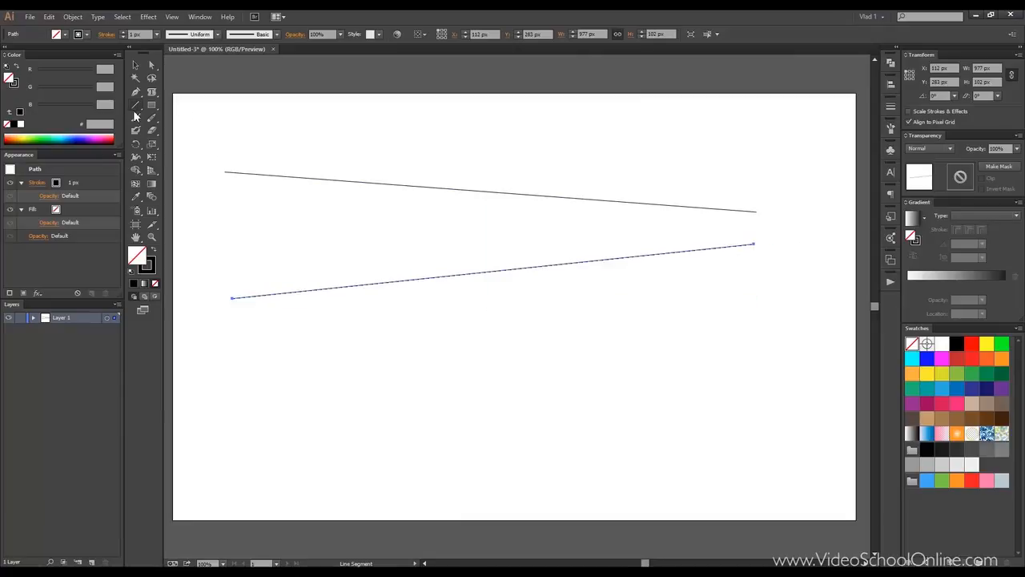
# Accept the Line Segment tool options with Fill Line off and draw a diagonal line about 606 px long at about 45°, crossing the lower line
pyautogui.doubleClick(136, 104)
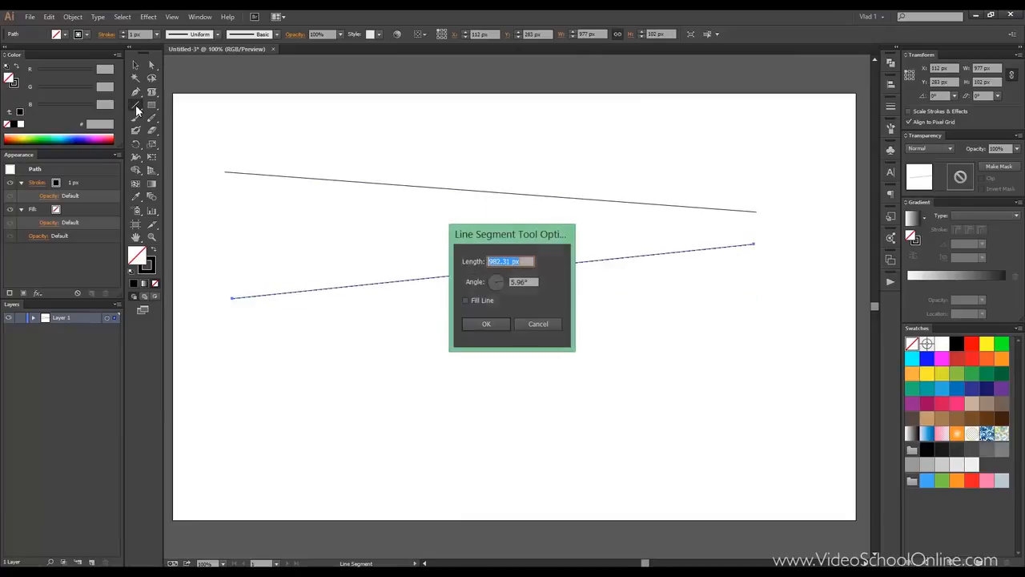
pyautogui.click(465, 301)
pyautogui.click(465, 300)
pyautogui.click(495, 277)
pyautogui.click(486, 324)
pyautogui.moveTo(409, 389); pyautogui.dragTo(635, 161)
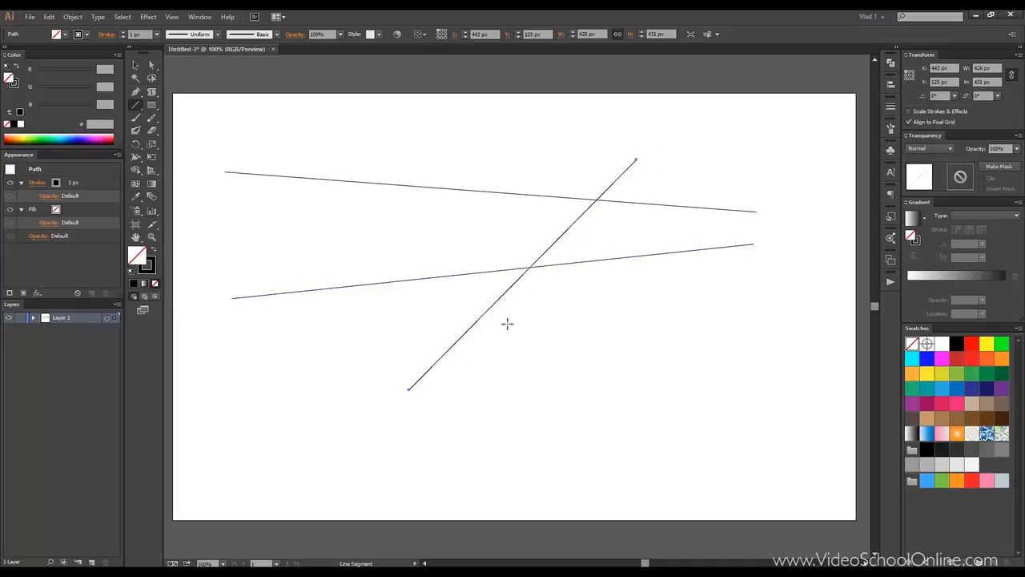
pyautogui.click(246, 147)
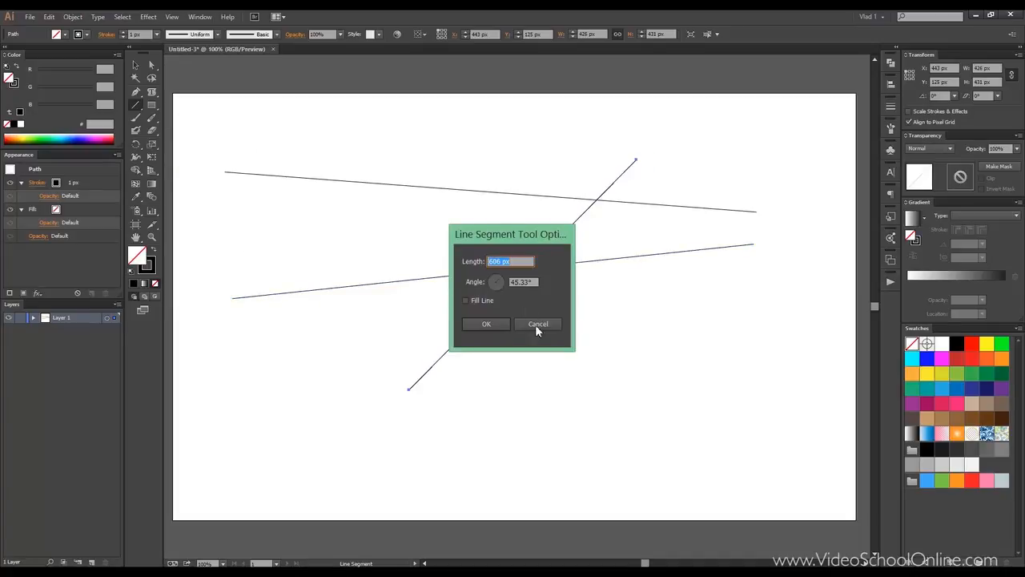
pyautogui.moveTo(474, 235)
pyautogui.mouseDown()
pyautogui.moveTo(471, 176)
pyautogui.moveTo(406, 156)
pyautogui.moveTo(407, 178)
pyautogui.mouseUp()
pyautogui.click(467, 259)
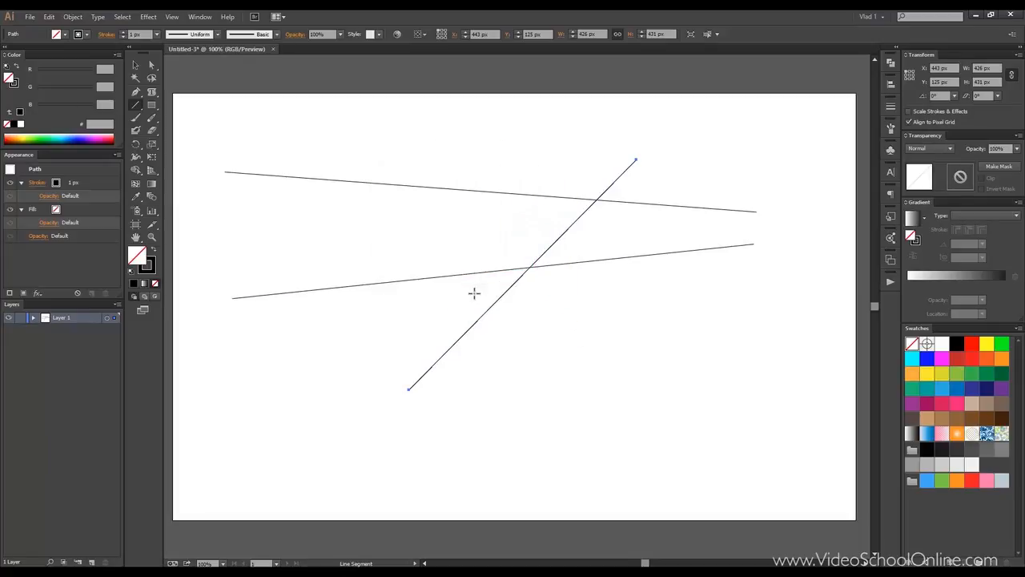
# Place a 606 px line through the Line Segment options, starting on the upper slanted line and set to a steeper angle than the diagonal
pyautogui.click(409, 185)
pyautogui.moveTo(415, 182); pyautogui.dragTo(541, 161)
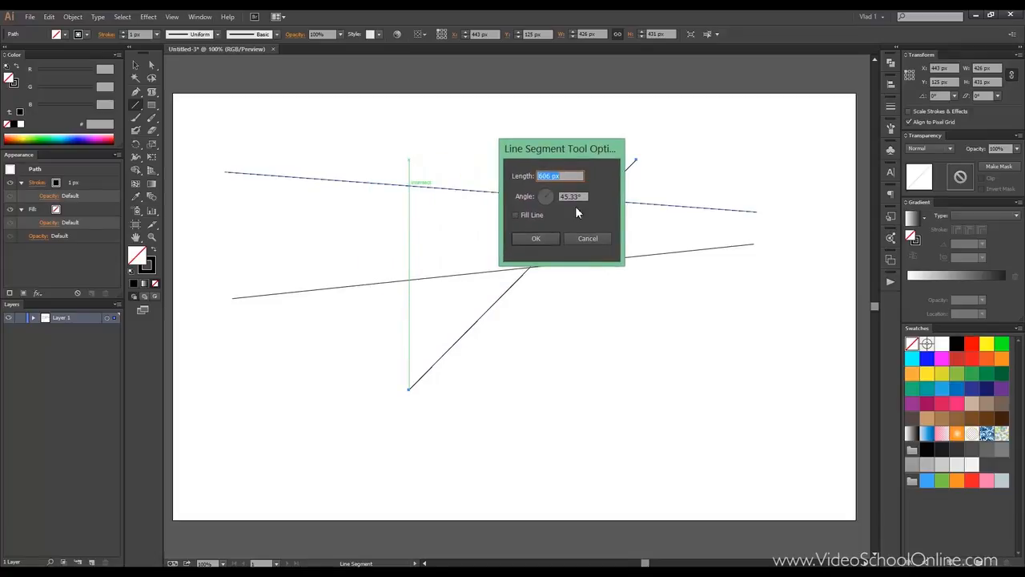
pyautogui.click(548, 191)
pyautogui.click(534, 238)
pyautogui.press('space')
pyautogui.moveTo(460, 139); pyautogui.dragTo(480, 137)
pyautogui.press('space')
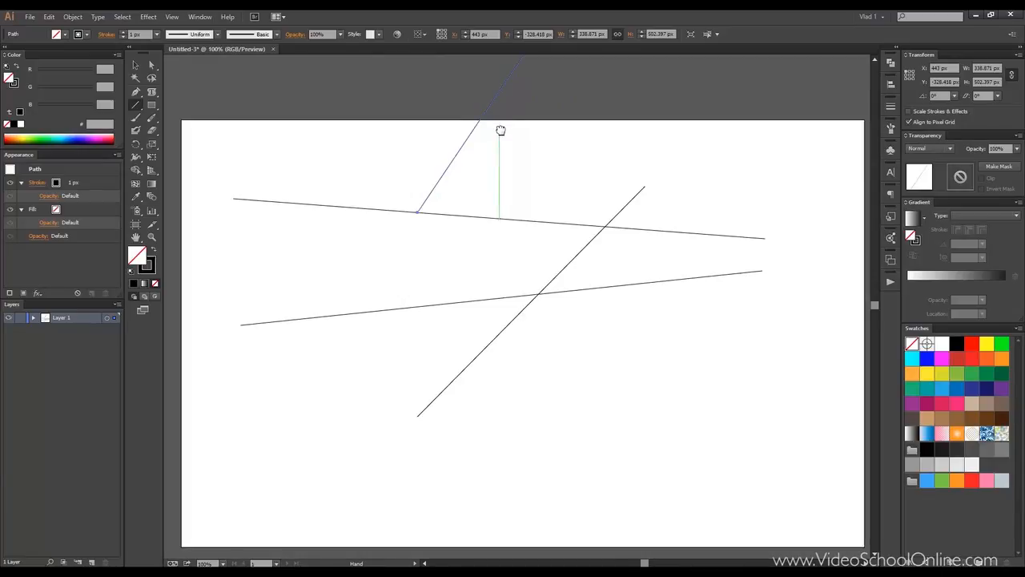
pyautogui.moveTo(501, 129)
pyautogui.mouseDown()
pyautogui.moveTo(470, 169)
pyautogui.moveTo(478, 95)
pyautogui.moveTo(486, 133)
pyautogui.mouseUp()
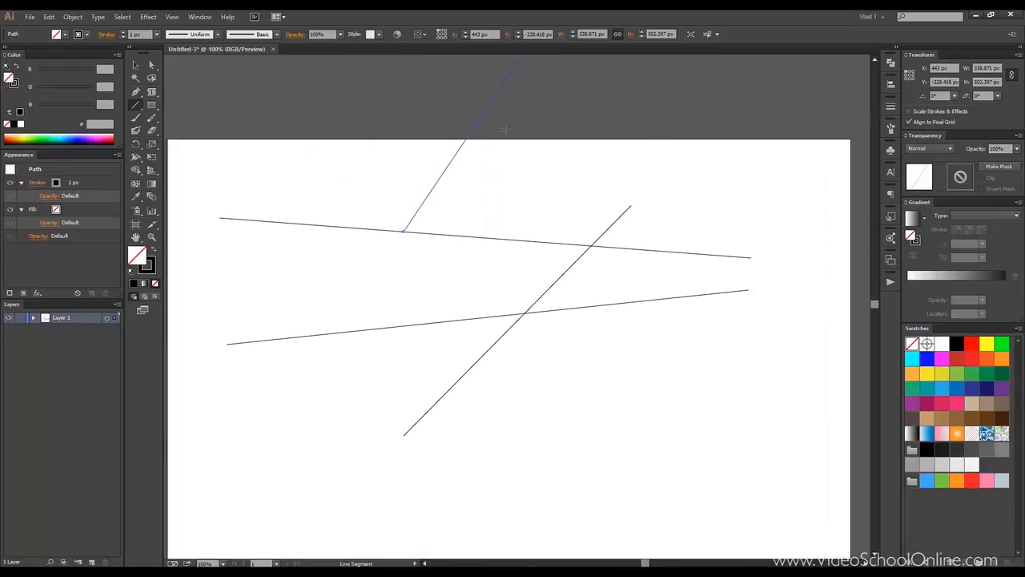
pyautogui.moveTo(492, 168)
pyautogui.mouseDown()
pyautogui.moveTo(488, 126)
pyautogui.moveTo(511, 120)
pyautogui.moveTo(489, 149)
pyautogui.mouseUp()
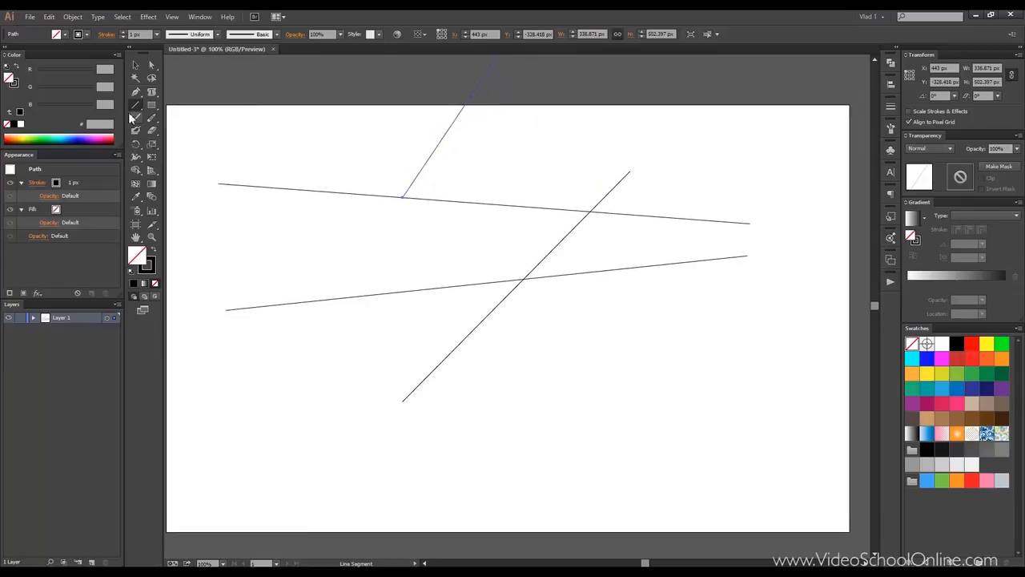
# Draw three arcs with the Arc tool from a shared lower start point, each about 815 px wide and successively flatter
pyautogui.click(138, 109)
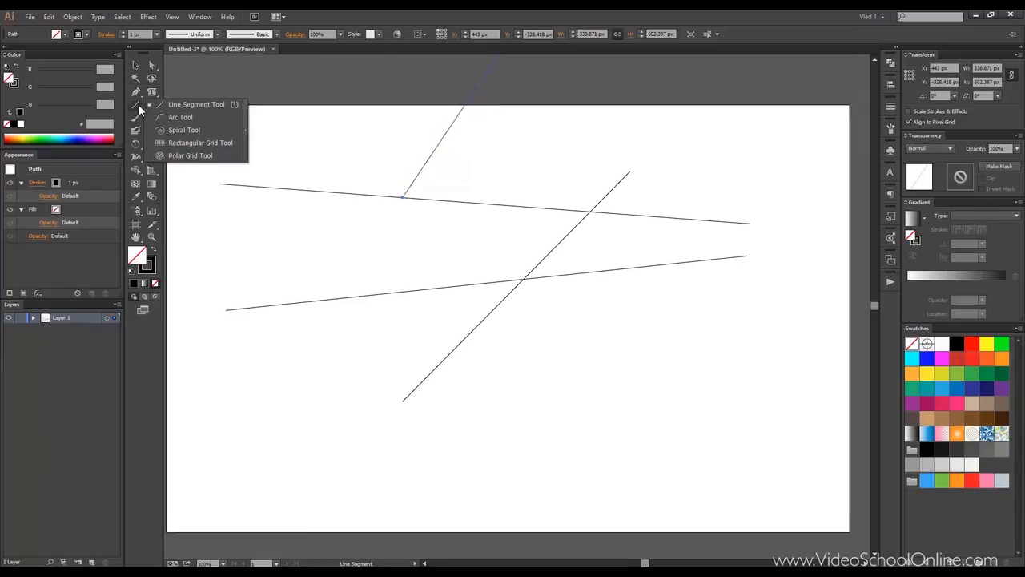
pyautogui.click(163, 118)
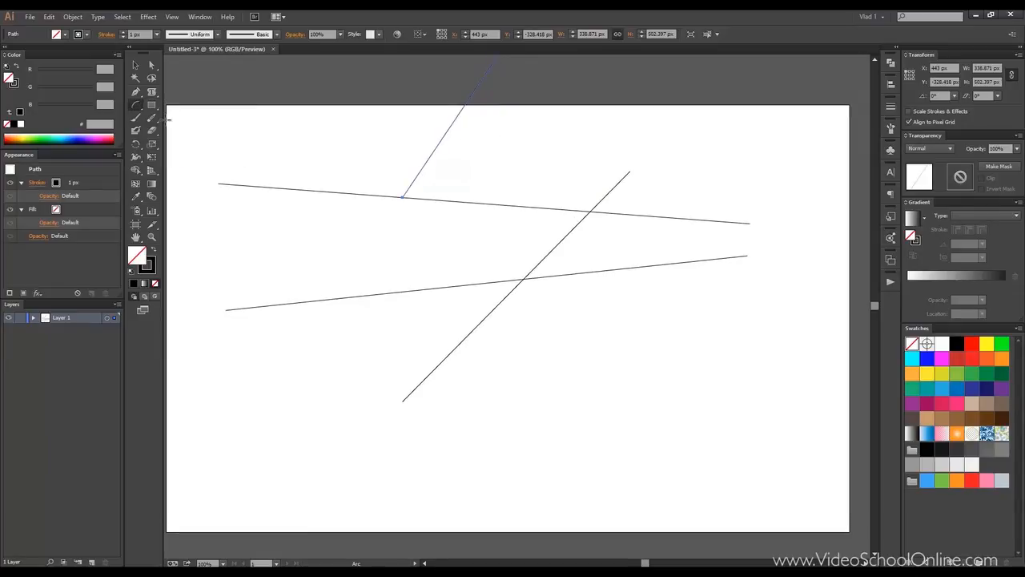
pyautogui.moveTo(265, 372); pyautogui.dragTo(698, 125)
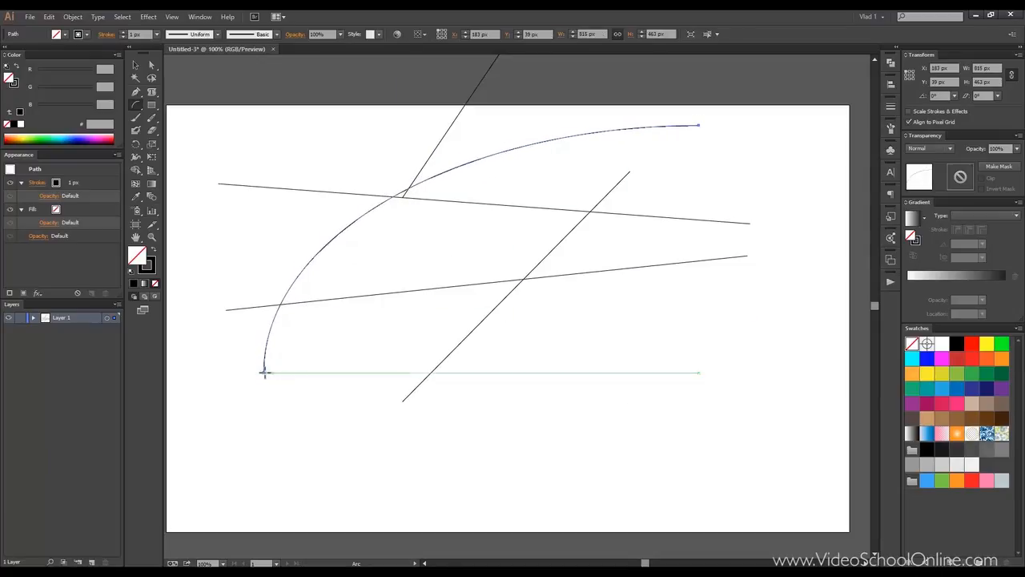
pyautogui.moveTo(264, 370); pyautogui.dragTo(699, 147)
pyautogui.moveTo(266, 374); pyautogui.dragTo(698, 167)
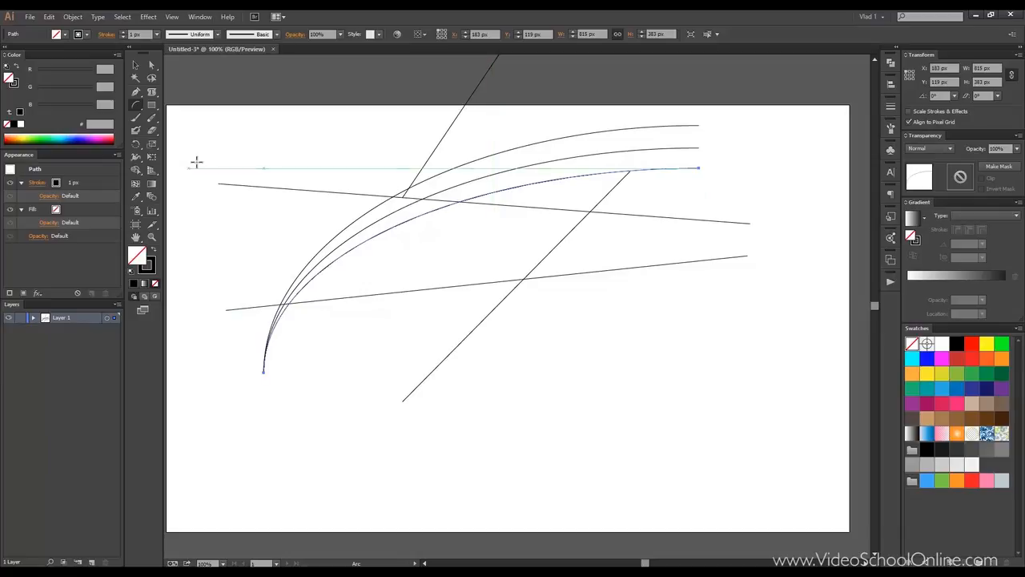
pyautogui.doubleClick(136, 104)
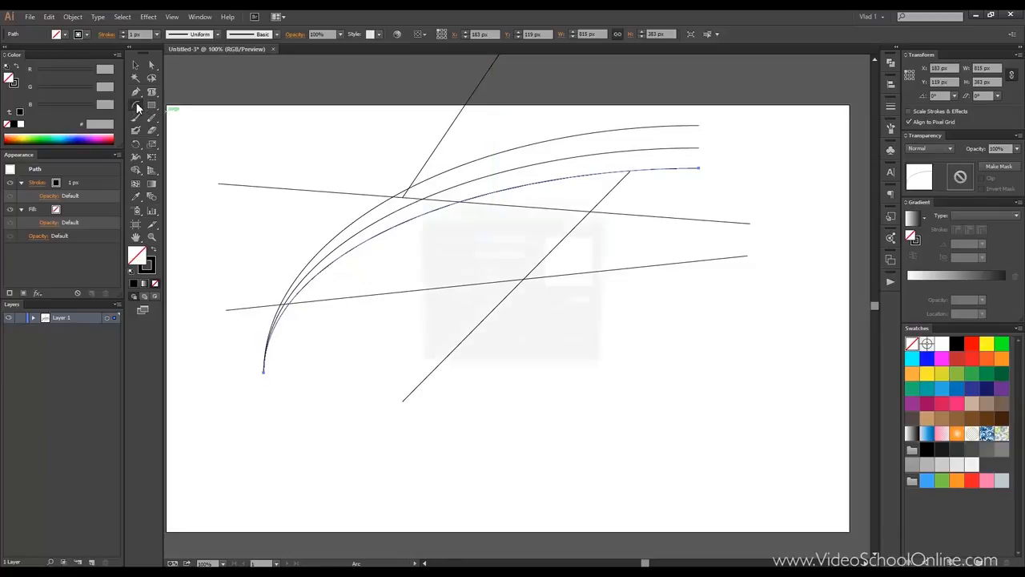
pyautogui.moveTo(473, 218); pyautogui.dragTo(324, 165)
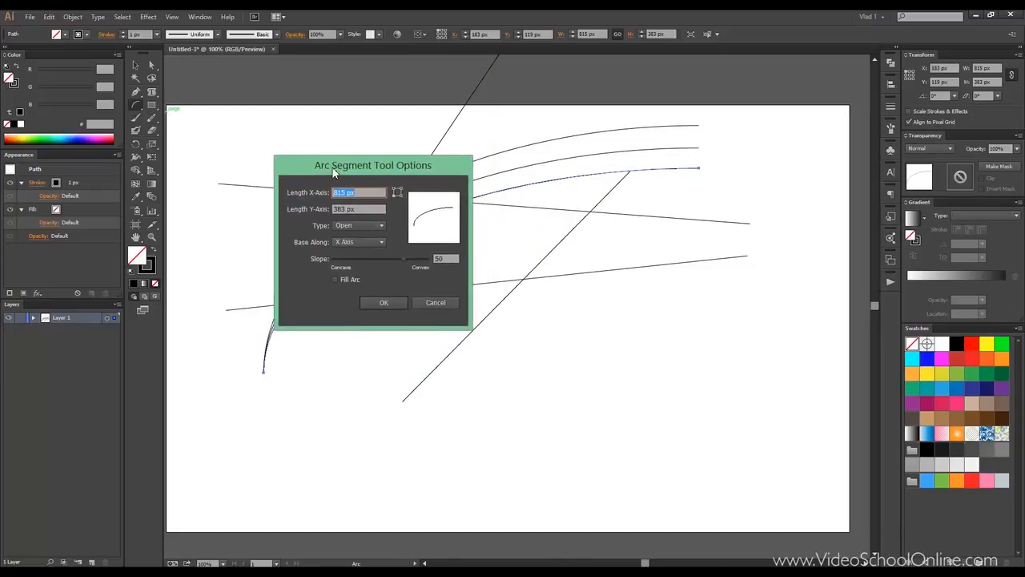
pyautogui.click(413, 293)
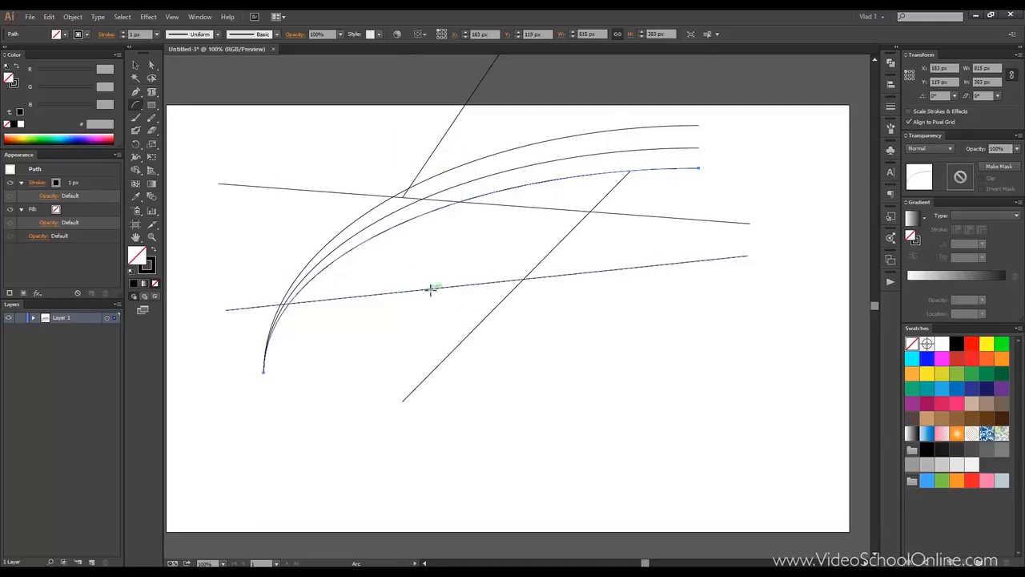
# Place an open arc of 815 by 383 px, based along the X axis, with its slope set to the concave extreme
pyautogui.click(431, 290)
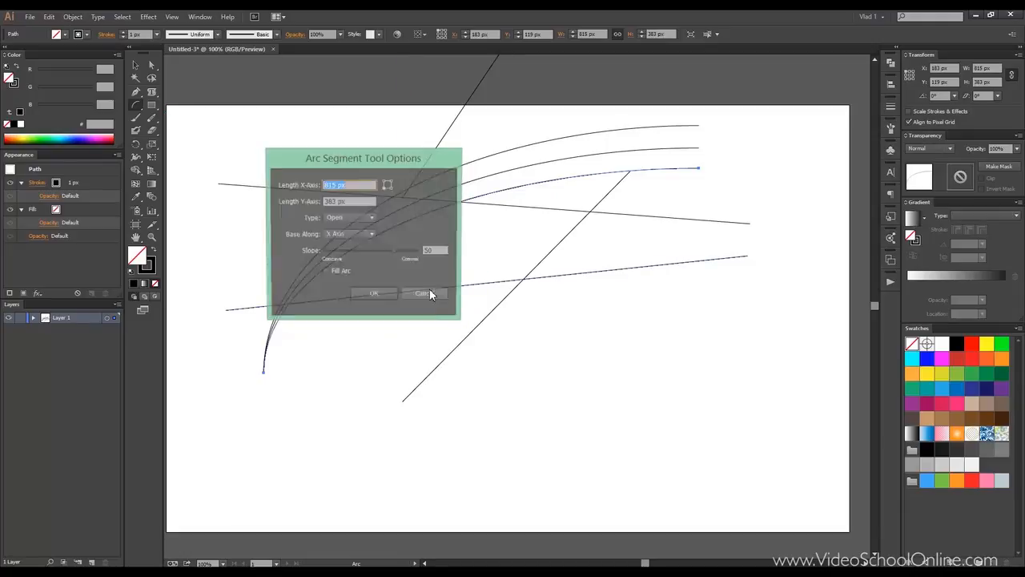
pyautogui.moveTo(361, 164); pyautogui.dragTo(762, 187)
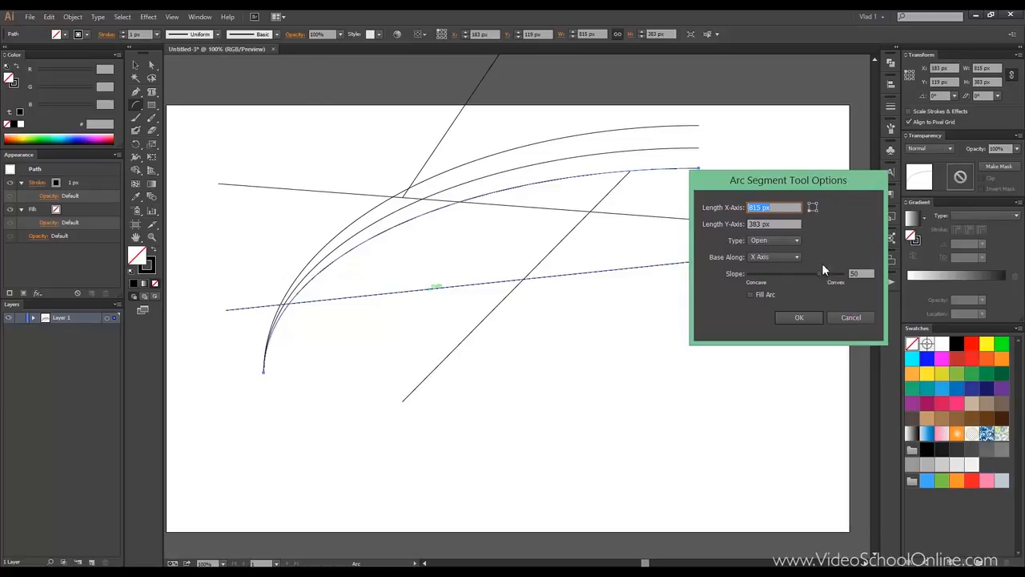
pyautogui.click(796, 239)
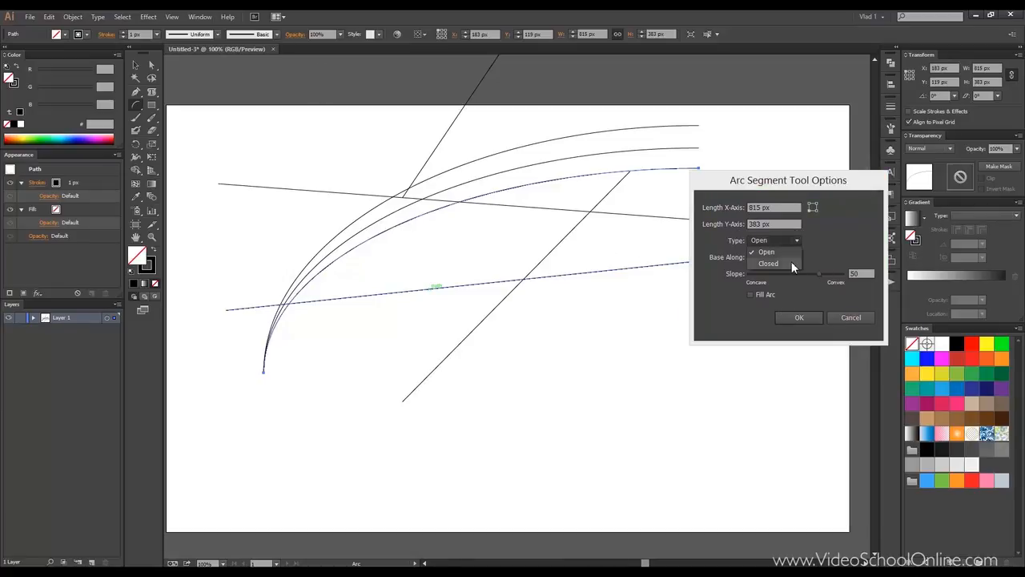
pyautogui.click(792, 261)
pyautogui.click(793, 241)
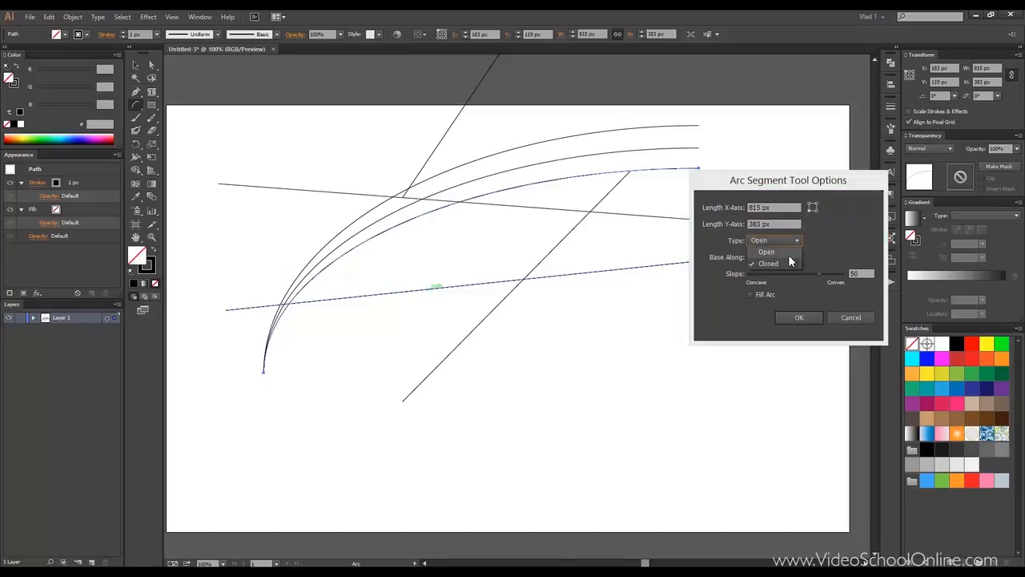
pyautogui.click(793, 251)
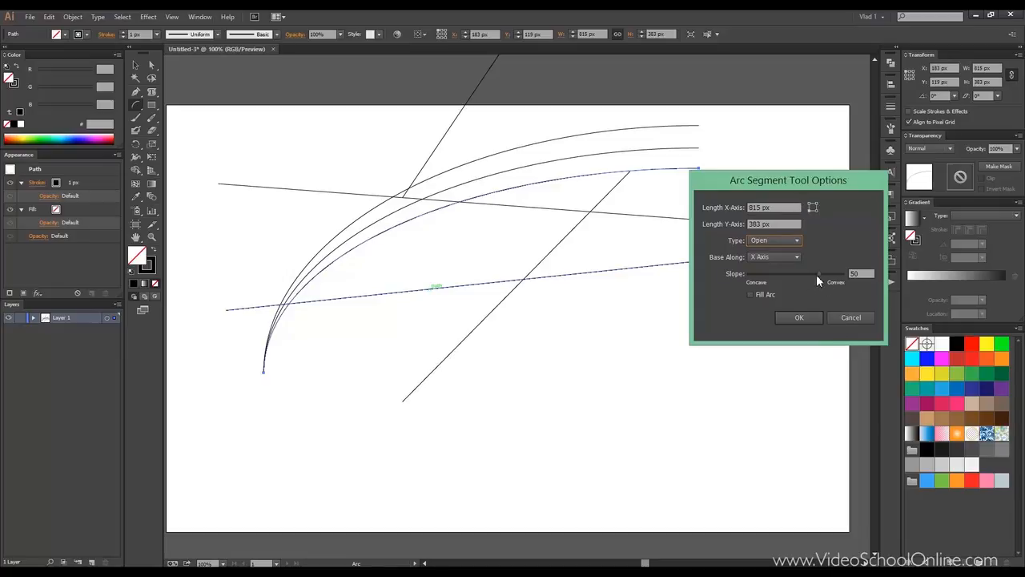
pyautogui.moveTo(819, 274); pyautogui.dragTo(744, 277)
pyautogui.click(800, 319)
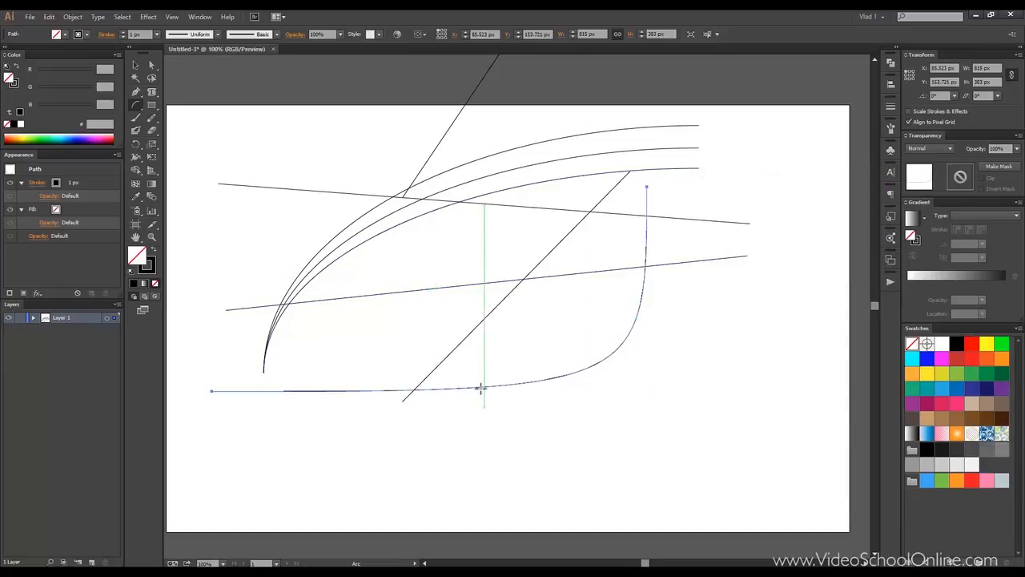
# Place another open arc of 815 by 383 px with its slope set to 100, fully convex
pyautogui.click(403, 328)
pyautogui.moveTo(753, 278); pyautogui.dragTo(844, 282)
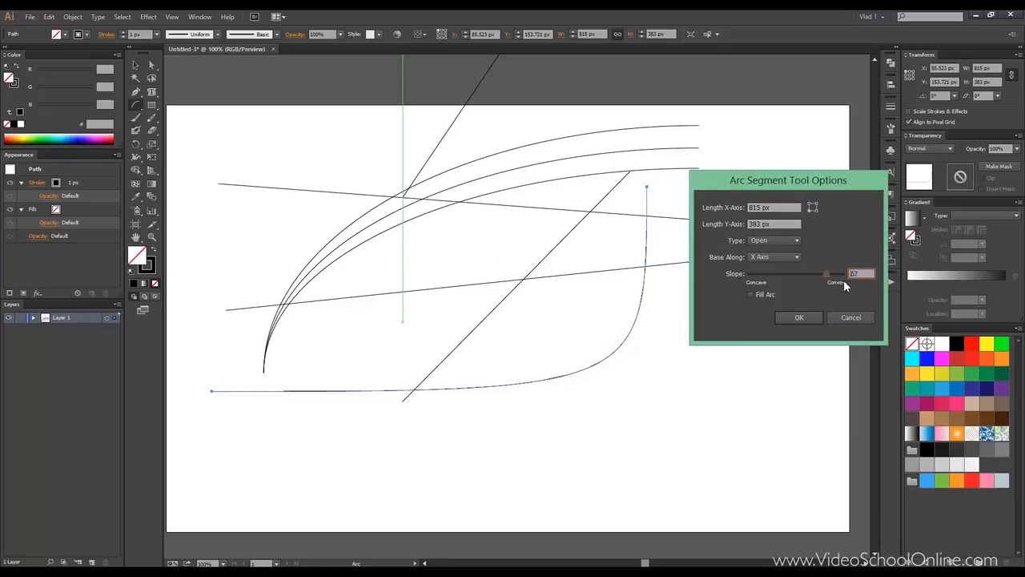
pyautogui.click(798, 319)
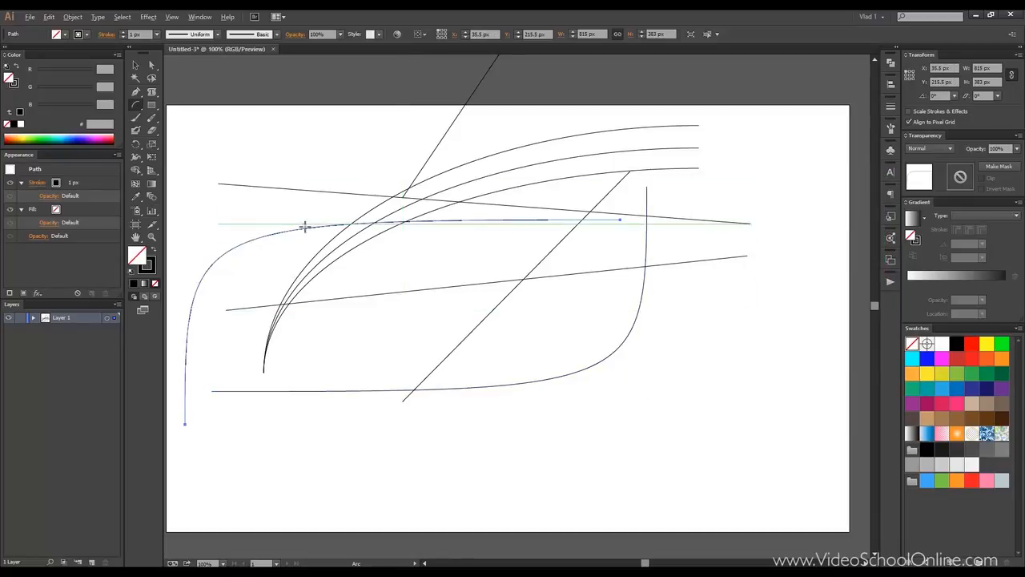
pyautogui.press('space')
pyautogui.moveTo(301, 222); pyautogui.dragTo(331, 238)
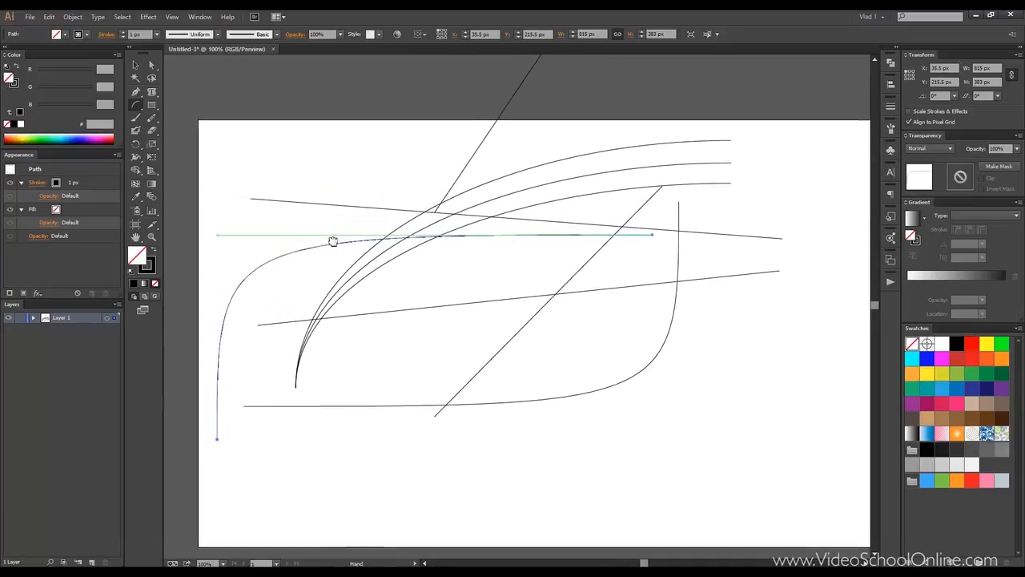
# Set the Arc tool's type to Closed and draw two large closed arcs, about 546 by 522 px and 784 by 674 px
pyautogui.doubleClick(136, 107)
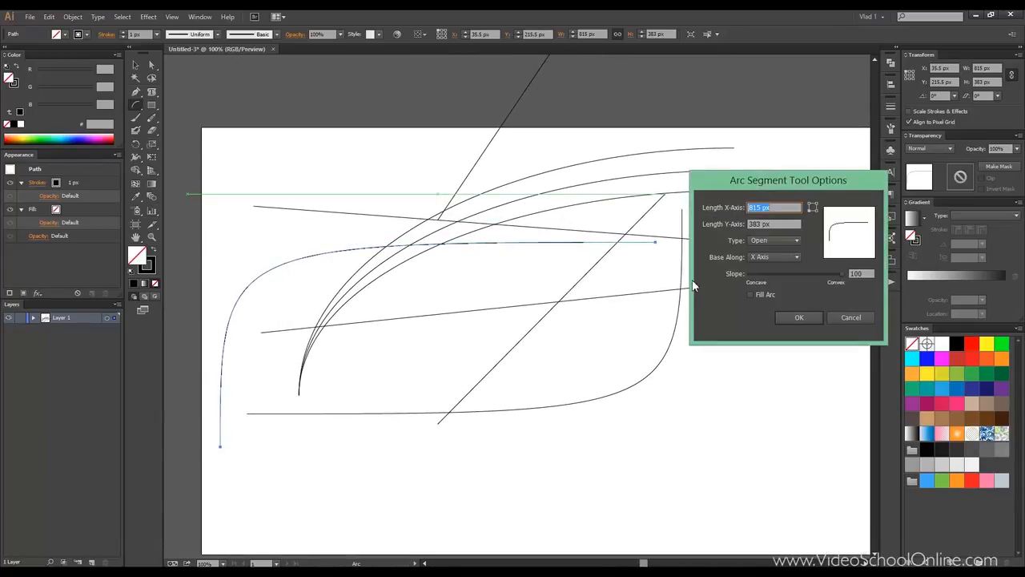
pyautogui.click(774, 240)
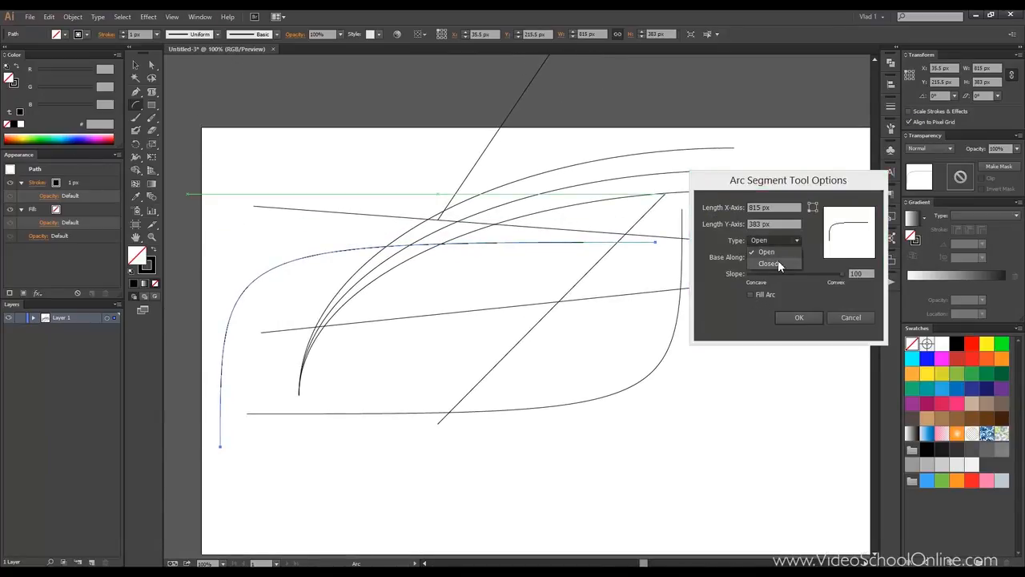
pyautogui.click(778, 260)
pyautogui.click(799, 317)
pyautogui.moveTo(433, 293); pyautogui.dragTo(438, 294)
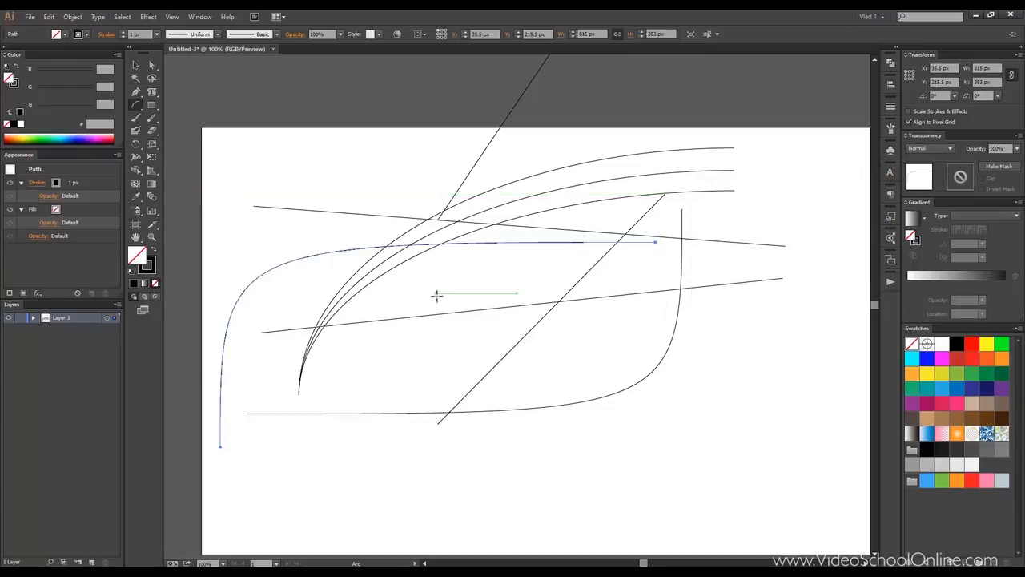
pyautogui.click(510, 293)
pyautogui.click(787, 317)
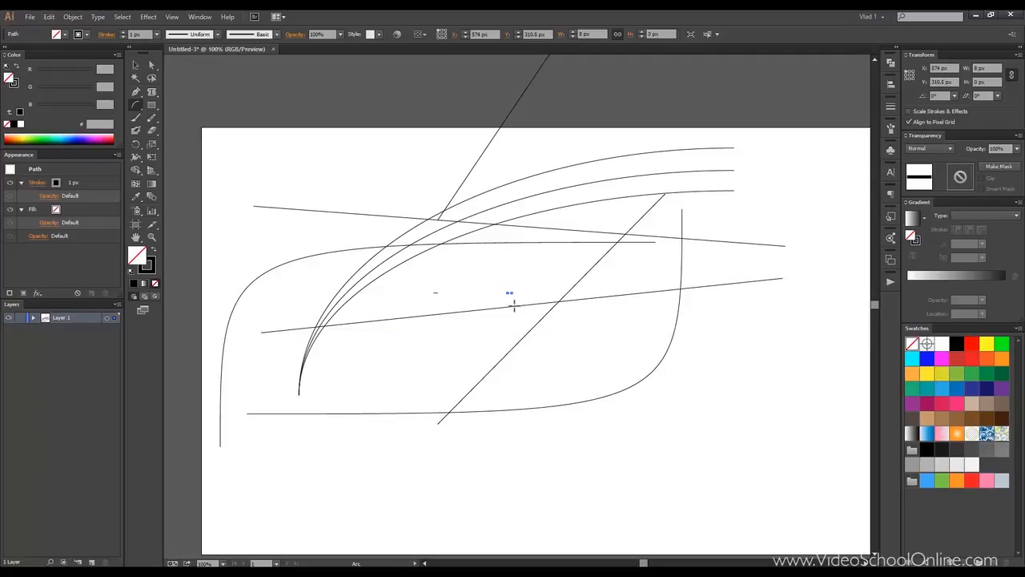
pyautogui.moveTo(522, 294)
pyautogui.mouseDown()
pyautogui.moveTo(540, 297)
pyautogui.moveTo(536, 319)
pyautogui.moveTo(588, 353)
pyautogui.moveTo(668, 437)
pyautogui.mouseUp()
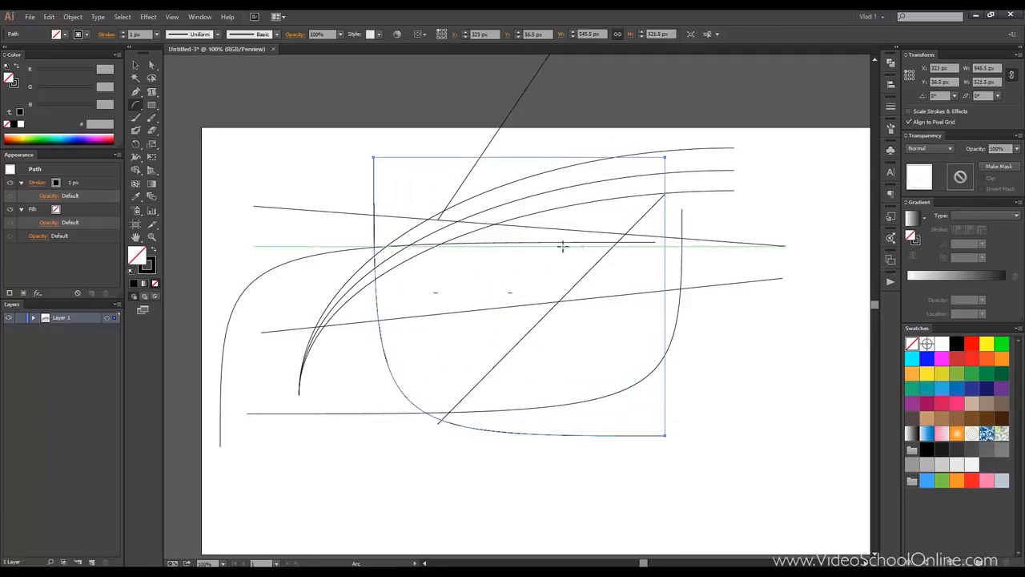
pyautogui.moveTo(328, 160); pyautogui.dragTo(745, 519)
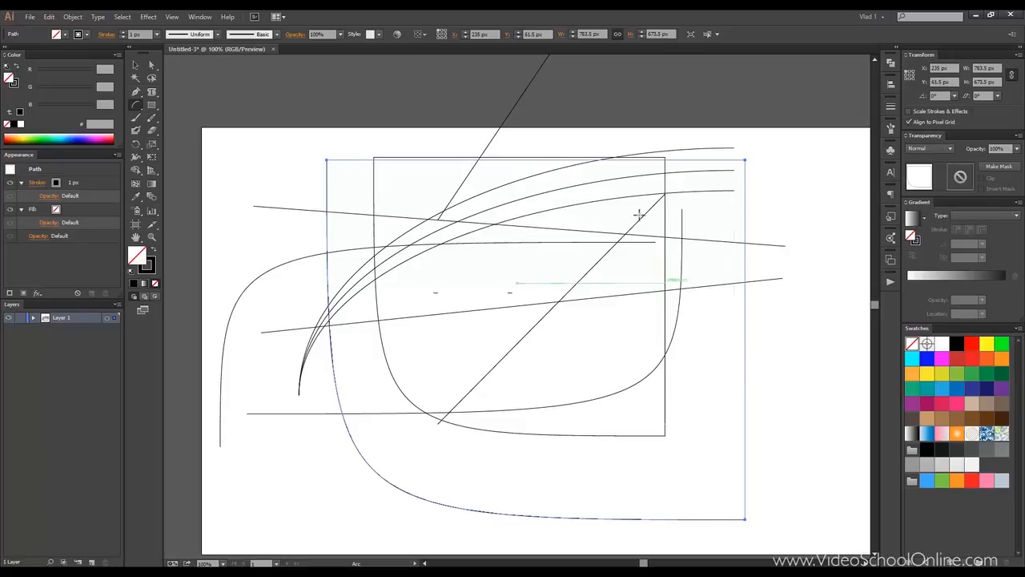
# Turn on Fill Arc in the arc options and draw a closed arc about 431 by 547 px across the existing lines
pyautogui.click(594, 355)
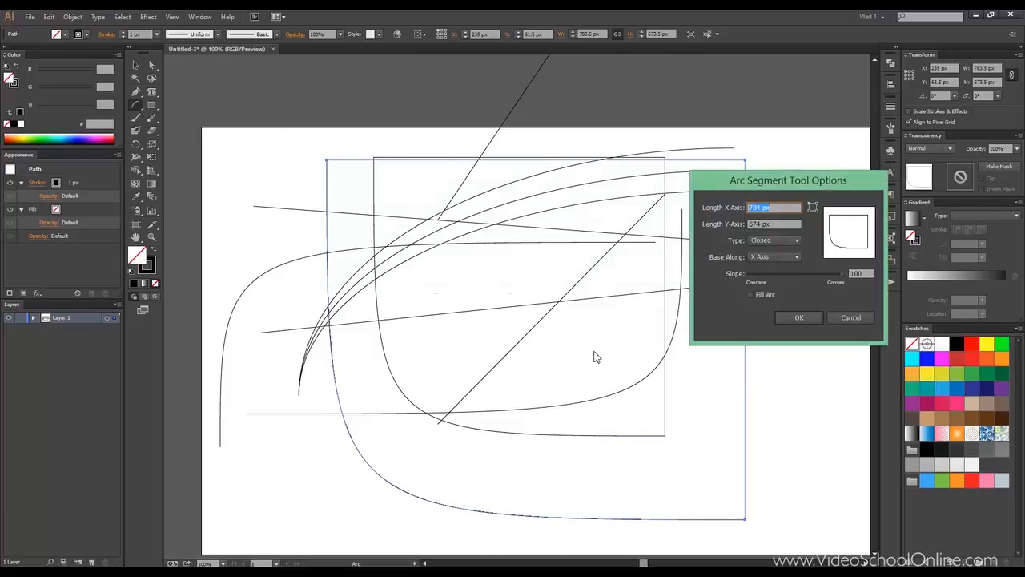
pyautogui.click(765, 294)
pyautogui.click(799, 317)
pyautogui.moveTo(254, 138); pyautogui.dragTo(483, 430)
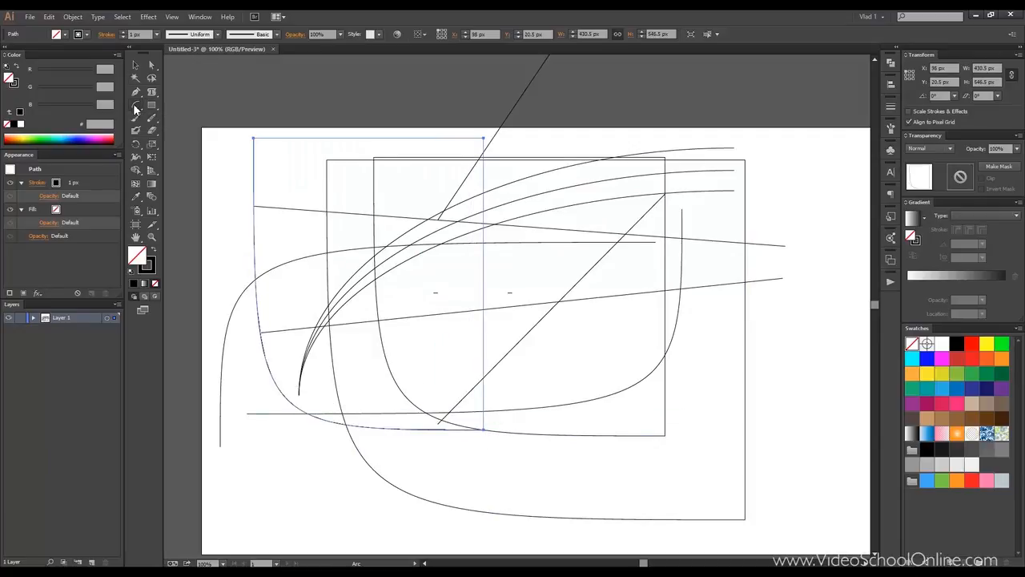
# Switch the line tool group to the Spiral tool and delete all the lines and arcs on the artboard
pyautogui.click(136, 107)
pyautogui.click(177, 134)
pyautogui.click(136, 66)
pyautogui.moveTo(208, 107)
pyautogui.mouseDown()
pyautogui.moveTo(509, 352)
pyautogui.moveTo(774, 504)
pyautogui.moveTo(801, 538)
pyautogui.mouseUp()
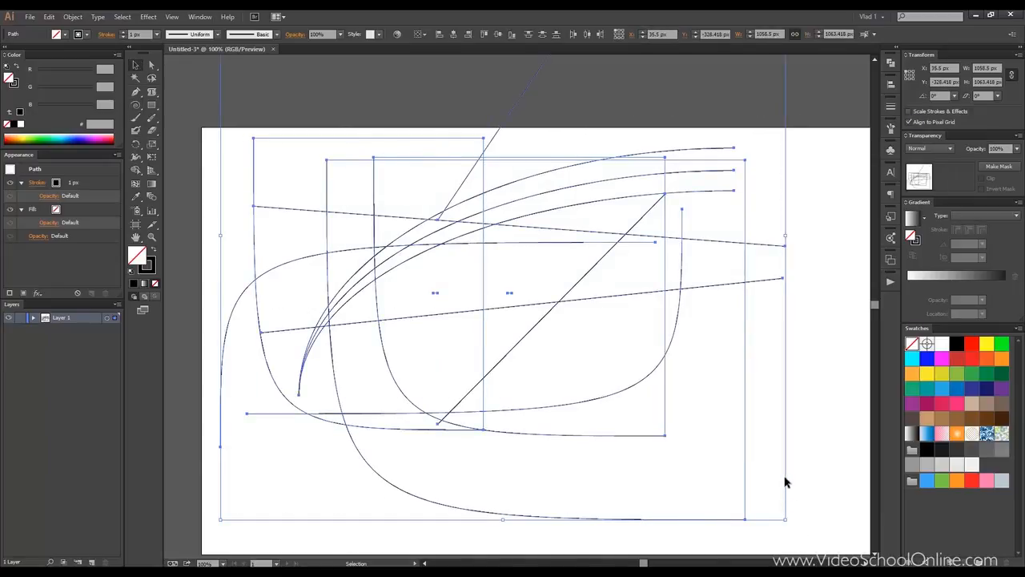
pyautogui.press('Delete')
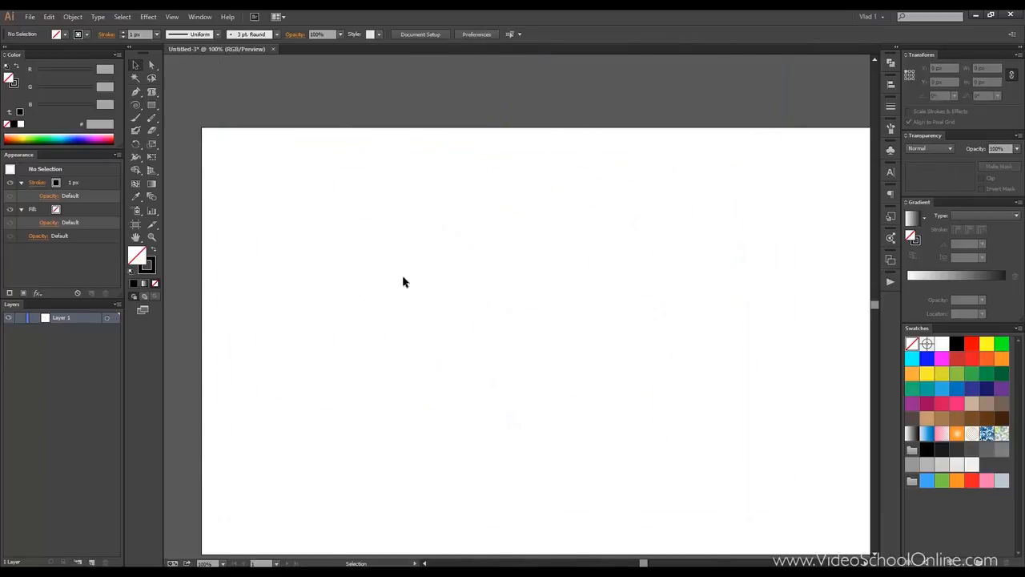
# Draw a large spiral about 444 by 443 px in the upper-left part of the artboard with the Spiral tool
pyautogui.click(137, 106)
pyautogui.moveTo(413, 250); pyautogui.dragTo(507, 349)
pyautogui.press('space')
pyautogui.moveTo(455, 310)
pyautogui.mouseDown()
pyautogui.moveTo(484, 324)
pyautogui.moveTo(444, 310)
pyautogui.mouseUp()
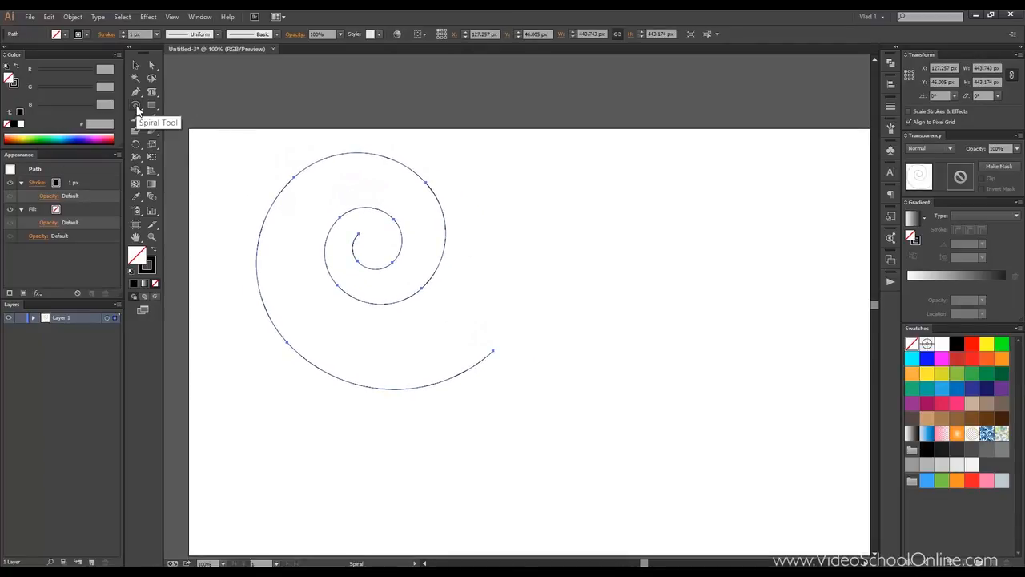
# Place a second spiral beside the first with radius 273.1776 px, 80% decay, 10 segments and the opposite winding style
pyautogui.click(608, 285)
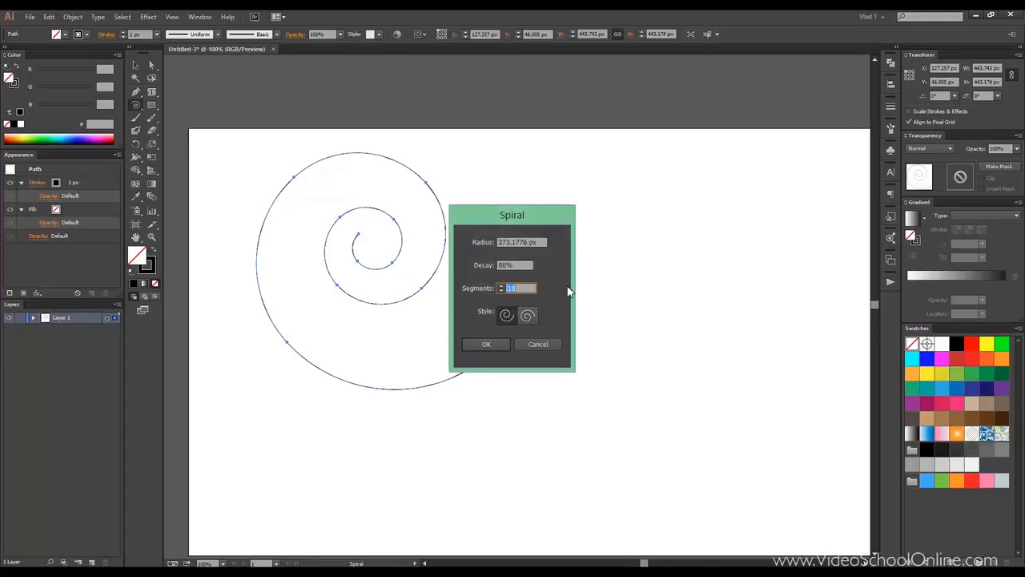
pyautogui.moveTo(498, 214); pyautogui.dragTo(549, 160)
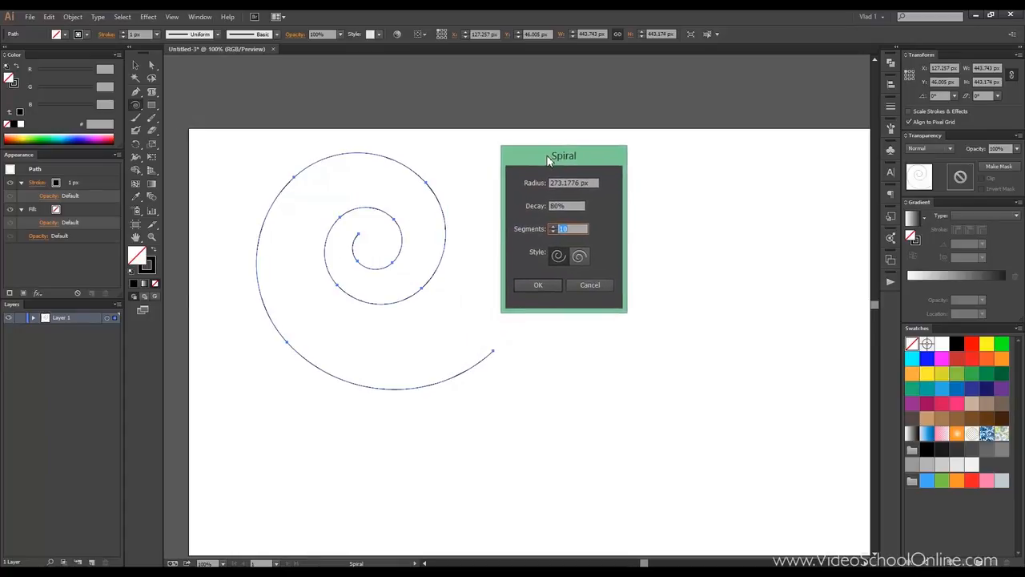
pyautogui.click(580, 258)
pyautogui.click(537, 284)
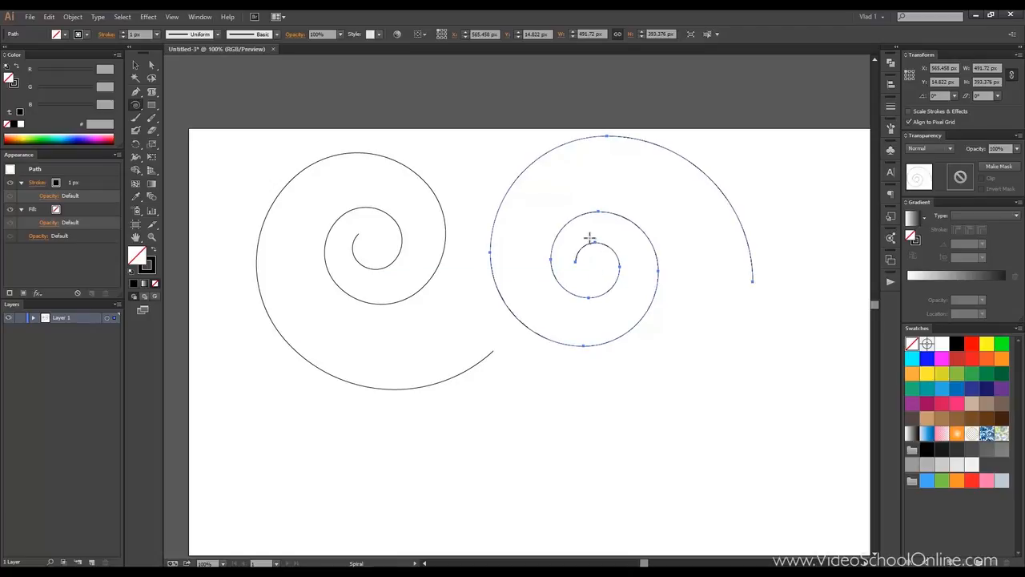
# Set the spiral's decay to 10%, place one over the second spiral and draw another about 78 by 216 px below it
pyautogui.click(587, 361)
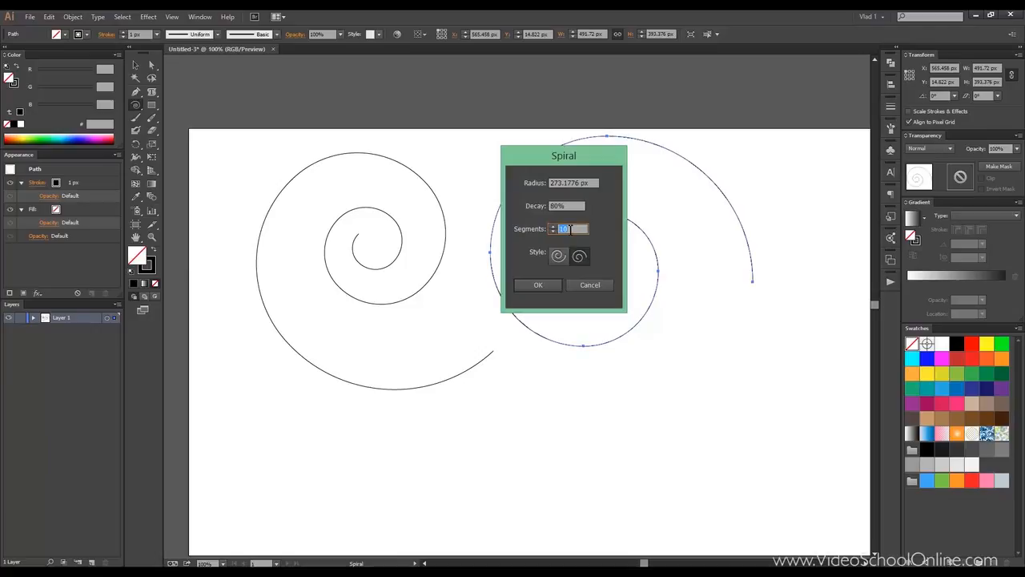
pyautogui.click(572, 206)
pyautogui.write('10')
pyautogui.click(538, 286)
pyautogui.moveTo(542, 366); pyautogui.dragTo(594, 433)
pyautogui.moveTo(595, 389); pyautogui.dragTo(594, 388)
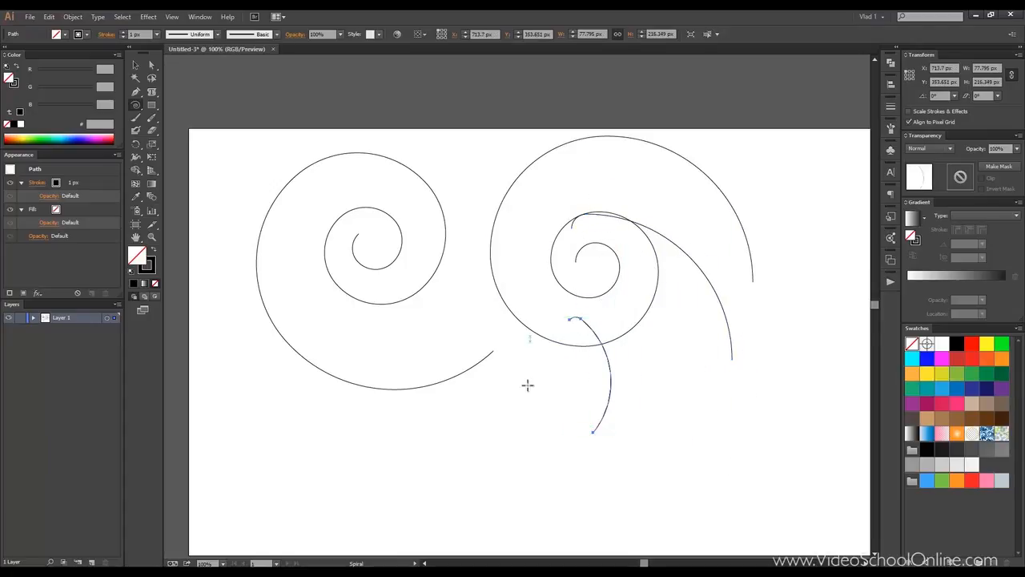
# Place a spiral with radius 151.4893 px and 80% decay between the two large spirals, near the artboard's centre
pyautogui.click(464, 403)
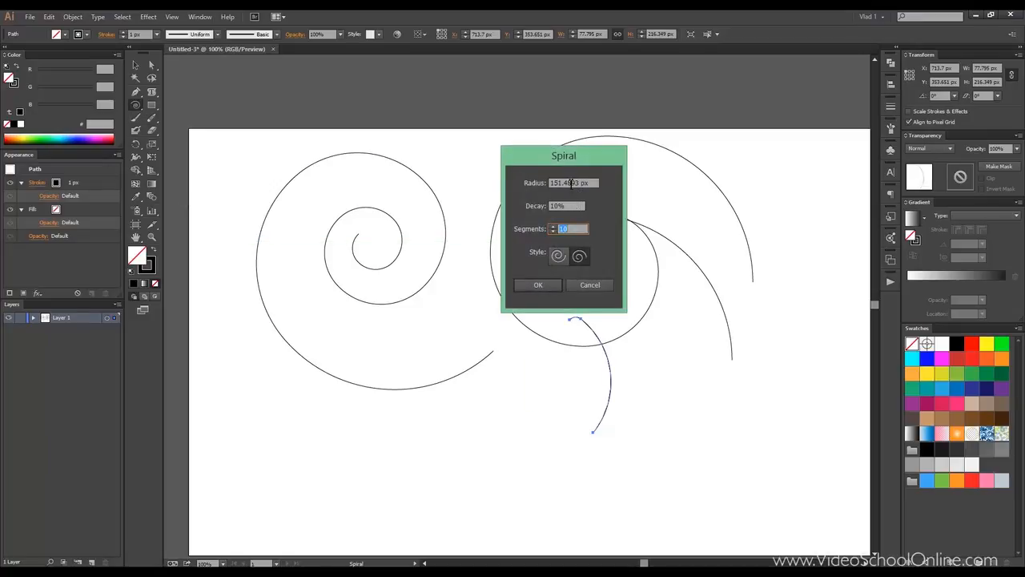
pyautogui.click(597, 184)
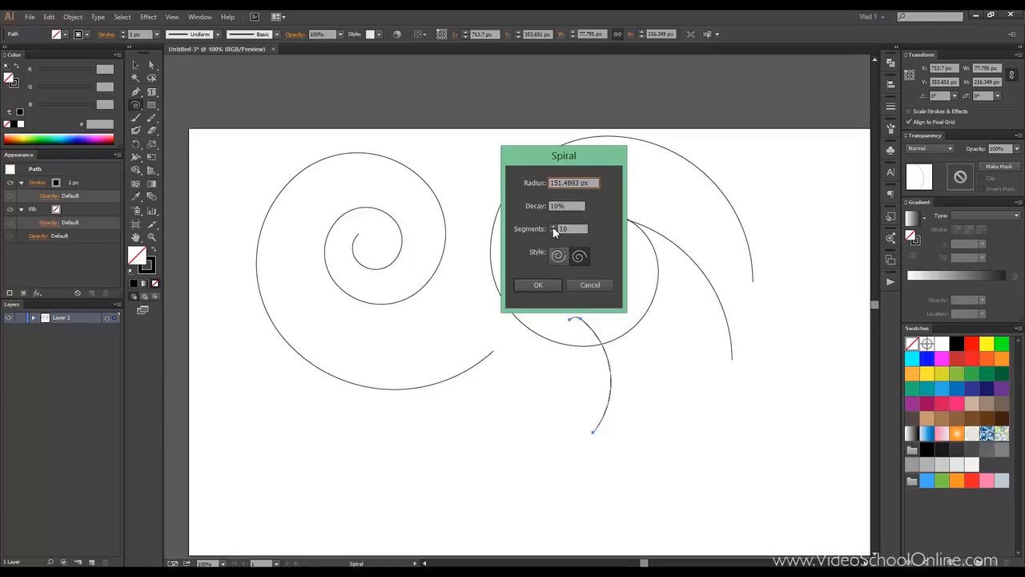
pyautogui.click(568, 205)
pyautogui.write('80')
pyautogui.press('Tab')
pyautogui.click(538, 285)
# Move the small tight spiral up slightly, and delete all the spirals on the artboard
pyautogui.press('v')
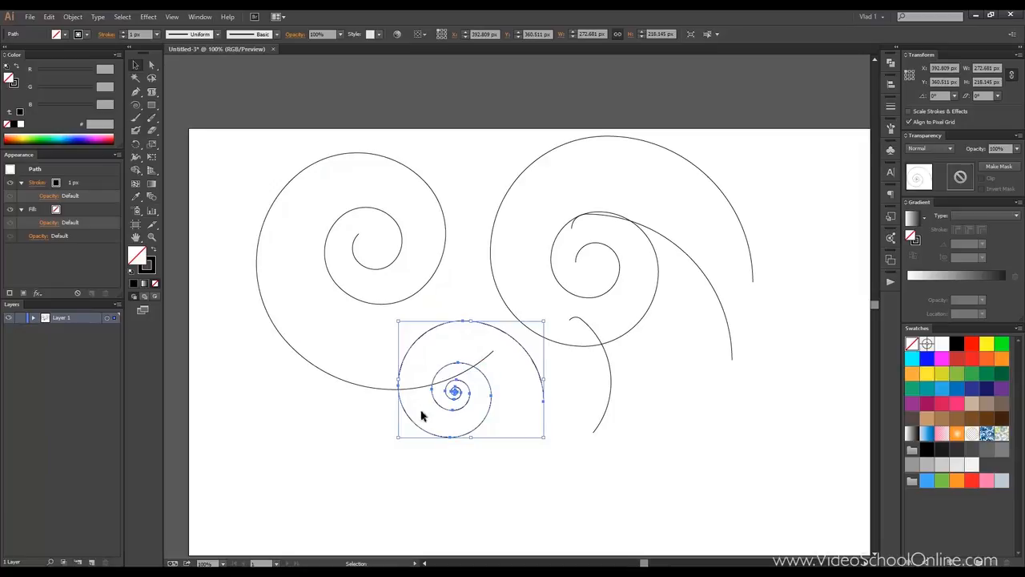
pyautogui.click(577, 353)
pyautogui.moveTo(492, 328); pyautogui.dragTo(484, 274)
pyautogui.moveTo(251, 130); pyautogui.dragTo(803, 495)
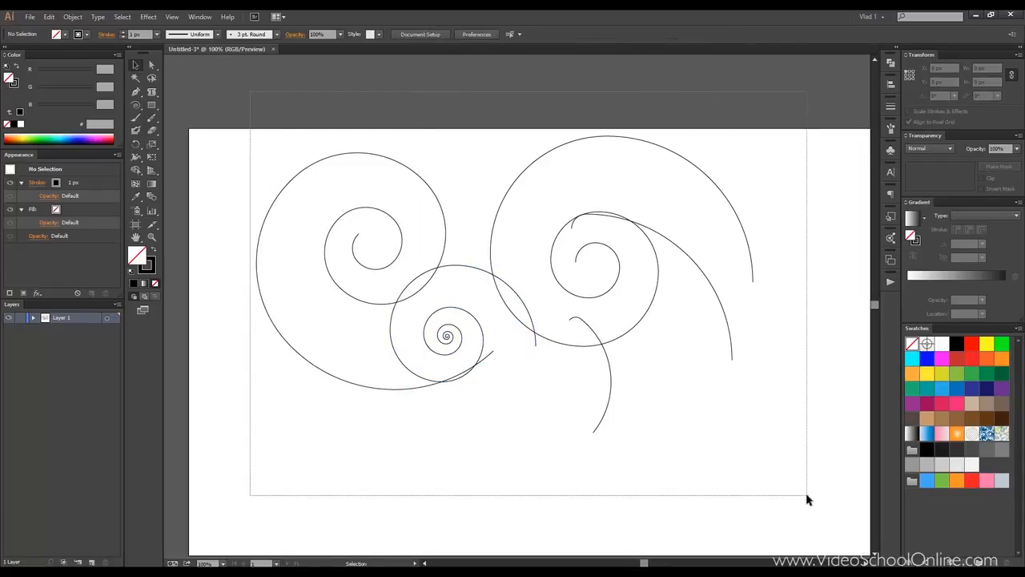
pyautogui.press('Delete')
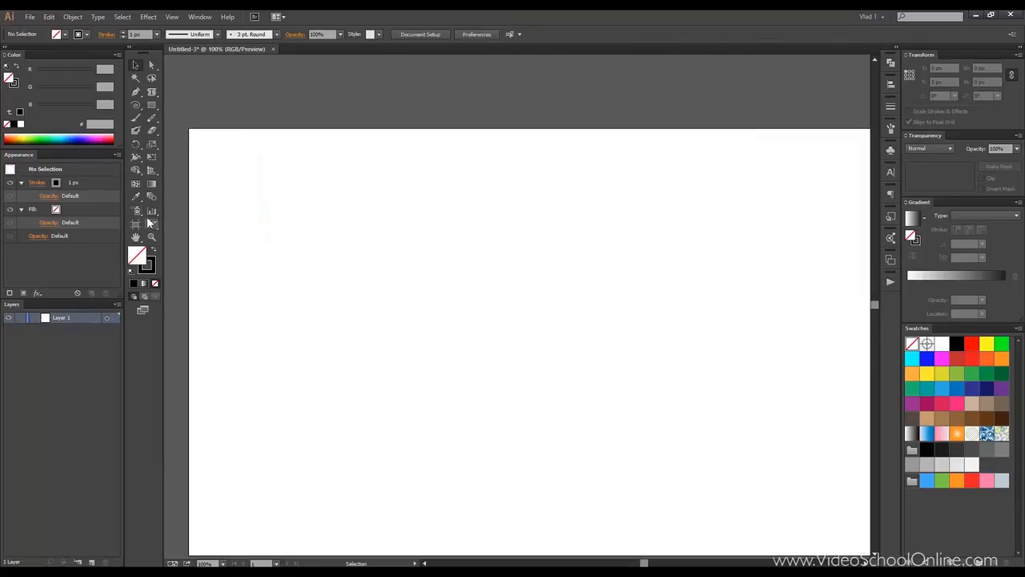
# Draw a rectangular grid about 953.5 by 653.5 px across the artboard and deselect it
pyautogui.click(137, 104)
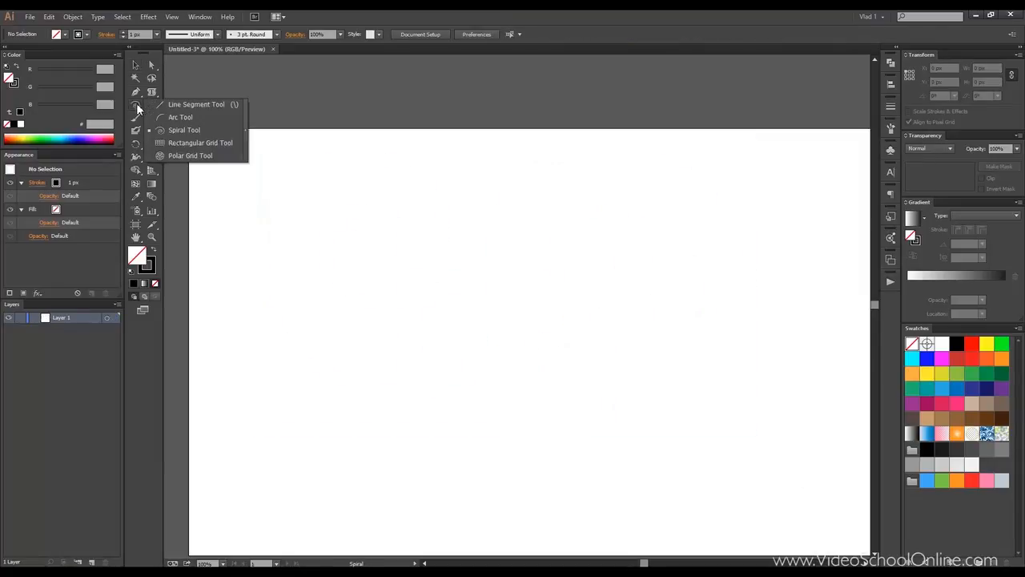
pyautogui.click(200, 143)
pyautogui.moveTo(228, 142); pyautogui.dragTo(735, 489)
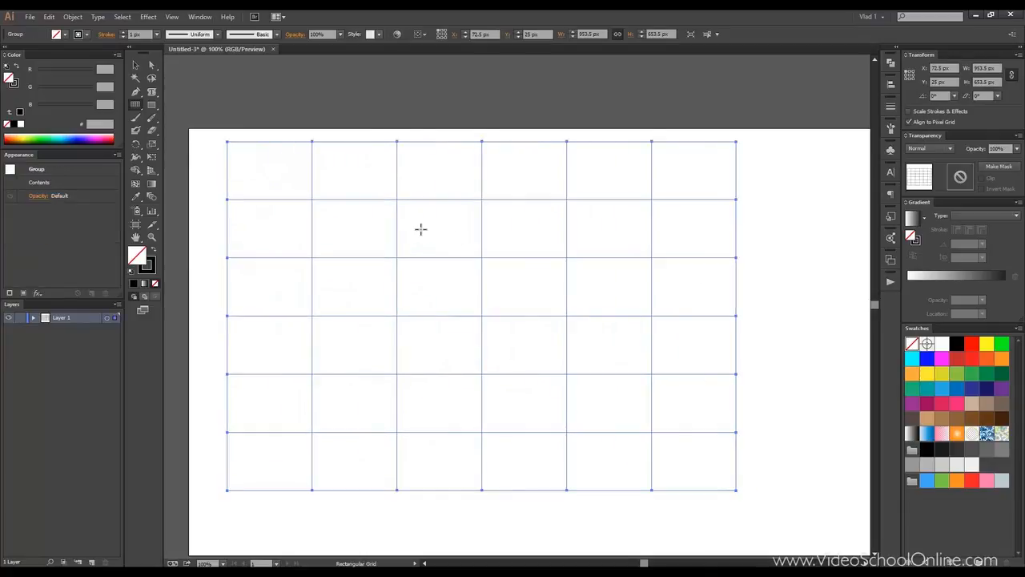
pyautogui.click(136, 66)
pyautogui.click(382, 137)
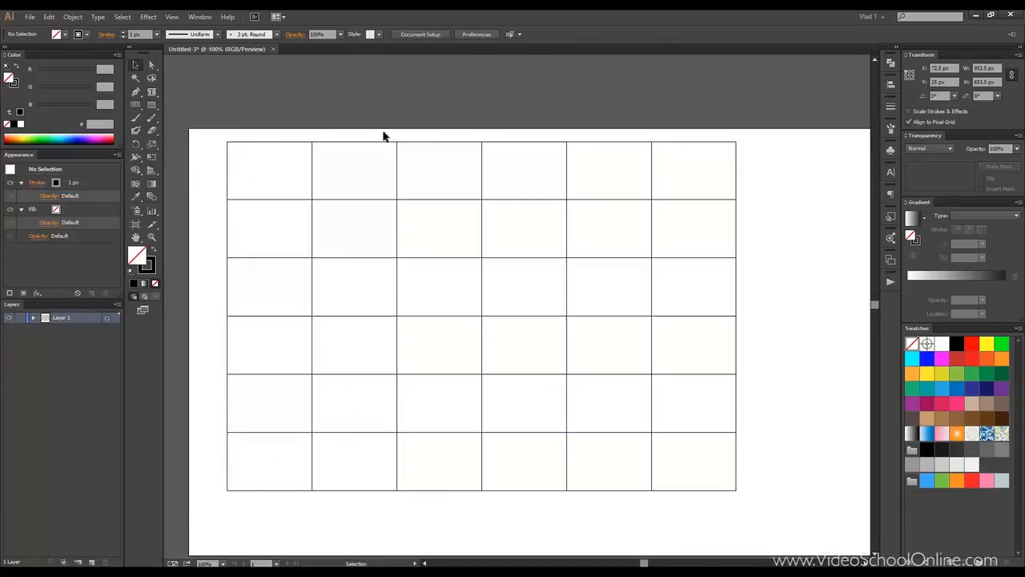
# Set the grid's horizontal divider skew to 308% and draw a grid about 564.5 by 474.5 px over the artboard's right edge
pyautogui.click(387, 143)
pyautogui.doubleClick(141, 104)
pyautogui.moveTo(476, 163); pyautogui.dragTo(596, 165)
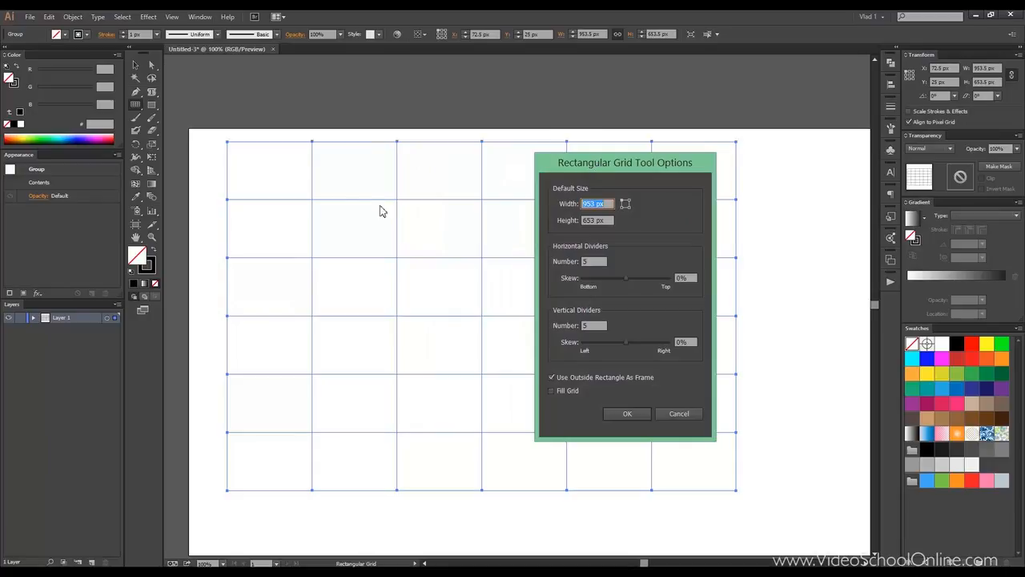
pyautogui.click(587, 261)
pyautogui.moveTo(628, 275); pyautogui.dragTo(660, 277)
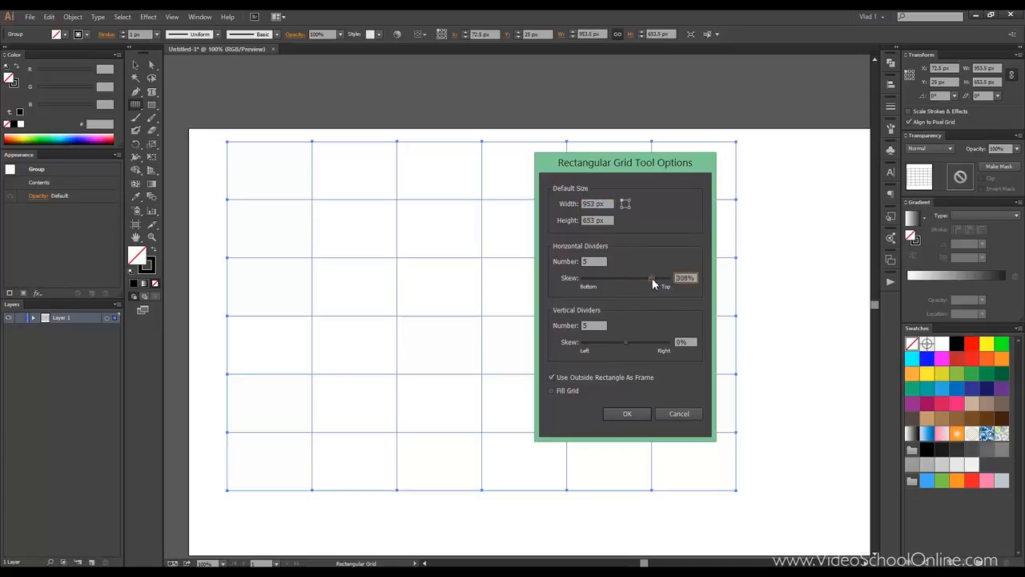
pyautogui.click(627, 413)
pyautogui.moveTo(663, 261); pyautogui.dragTo(390, 236)
pyautogui.moveTo(503, 177); pyautogui.dragTo(805, 431)
pyautogui.moveTo(697, 438); pyautogui.dragTo(641, 417)
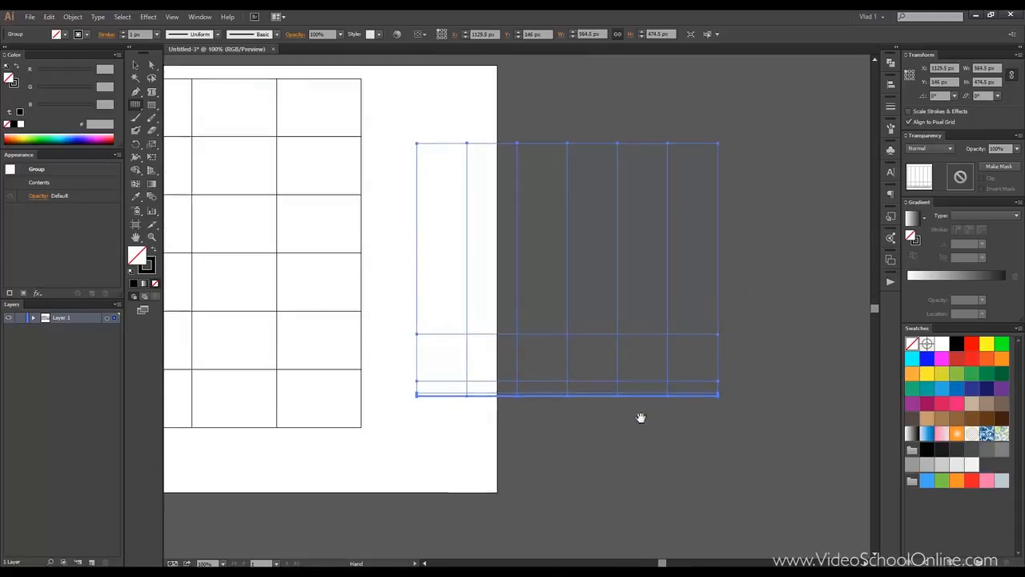
pyautogui.press('v')
pyautogui.click(655, 112)
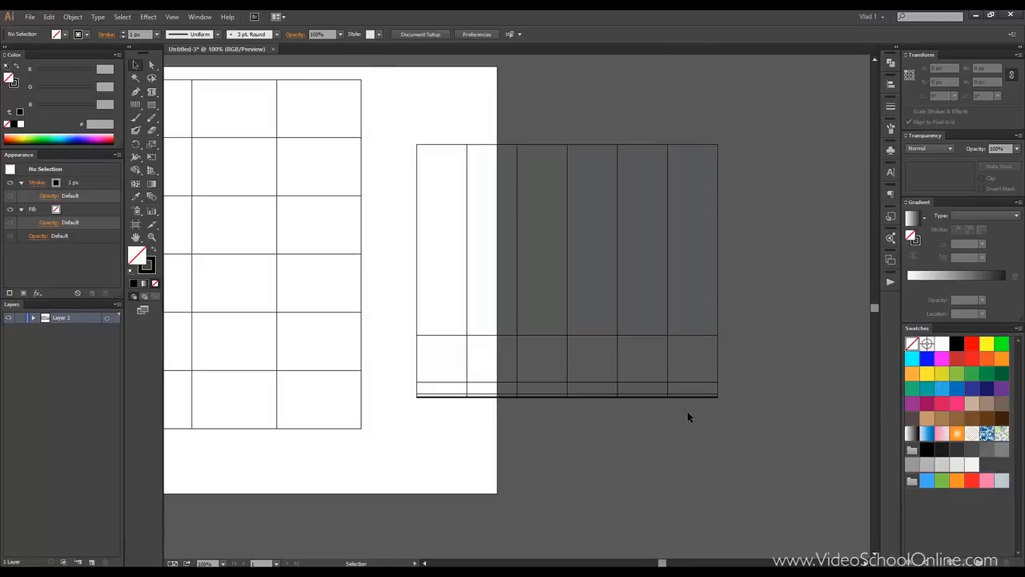
# Select both the even grid and the skewed grid and delete them
pyautogui.scroll(7, 687, 411)
pyautogui.scroll(-8, 573, 298)
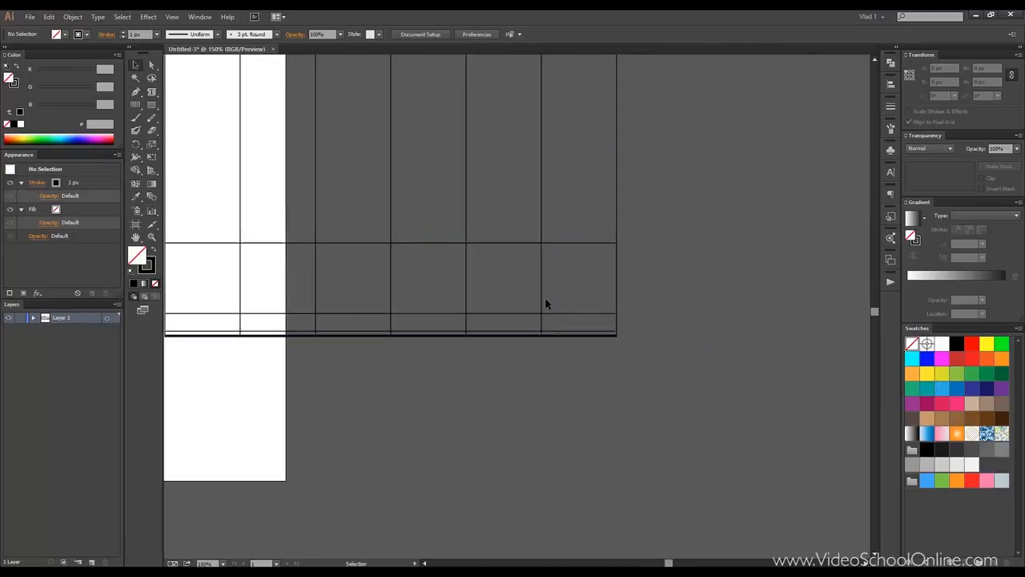
pyautogui.hotkey('ctrl', '1')
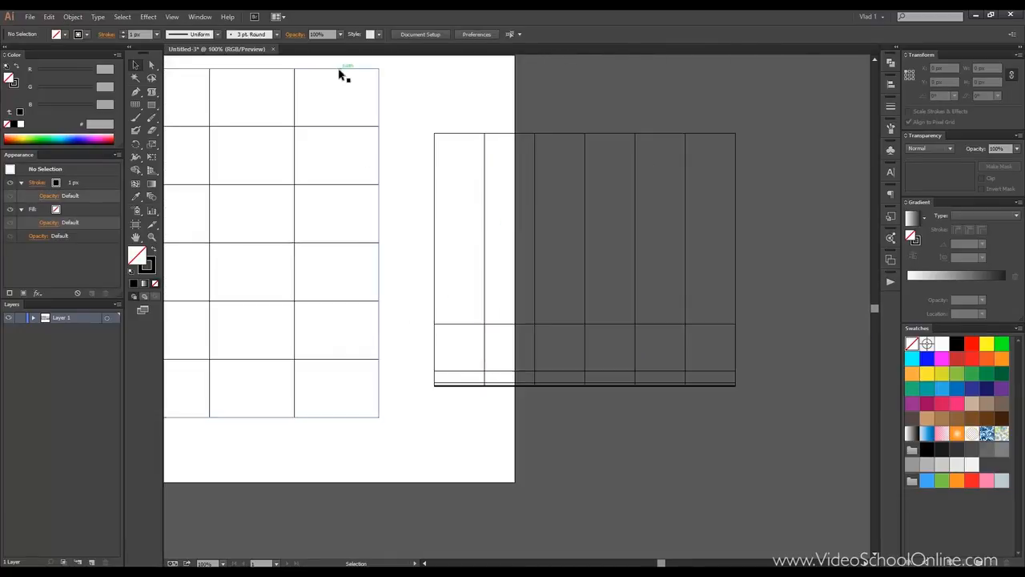
pyautogui.click(338, 74)
pyautogui.keyDown('shift'); pyautogui.click(473, 135); pyautogui.keyUp('shift')
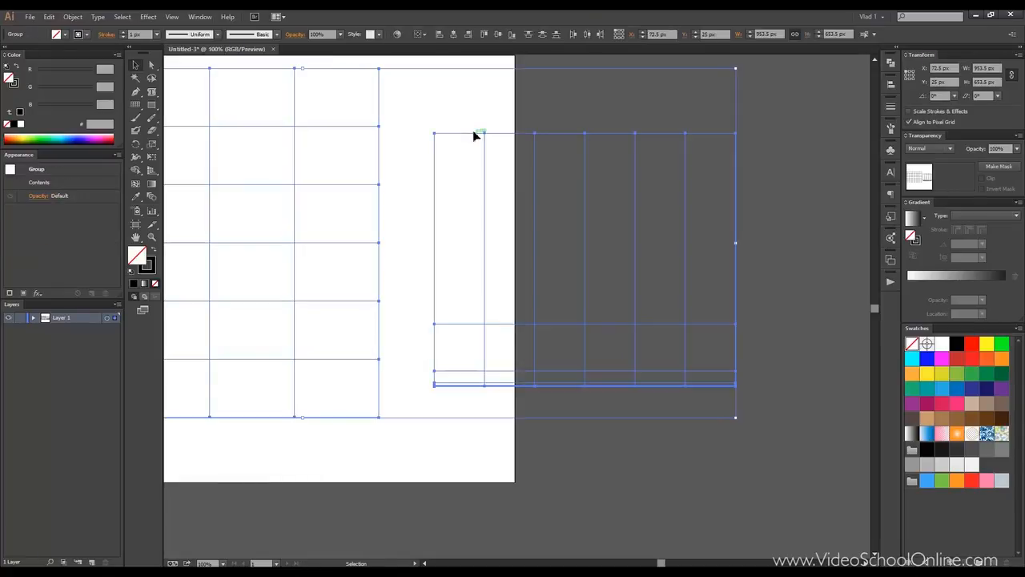
pyautogui.press('Delete')
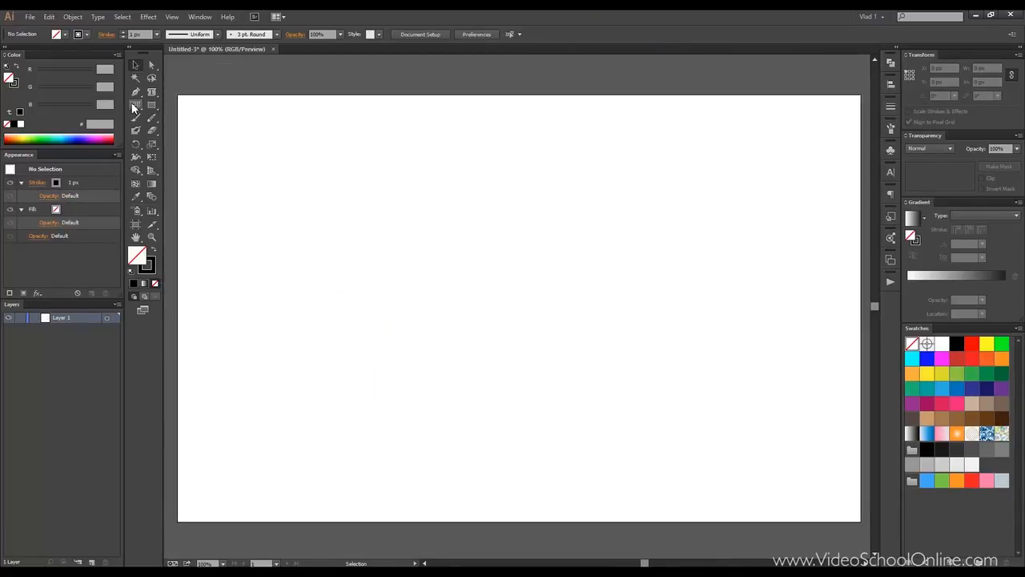
# Try a large rectangular grid with Use Outside Rectangle As Frame turned off, and undo the last change
pyautogui.doubleClick(135, 105)
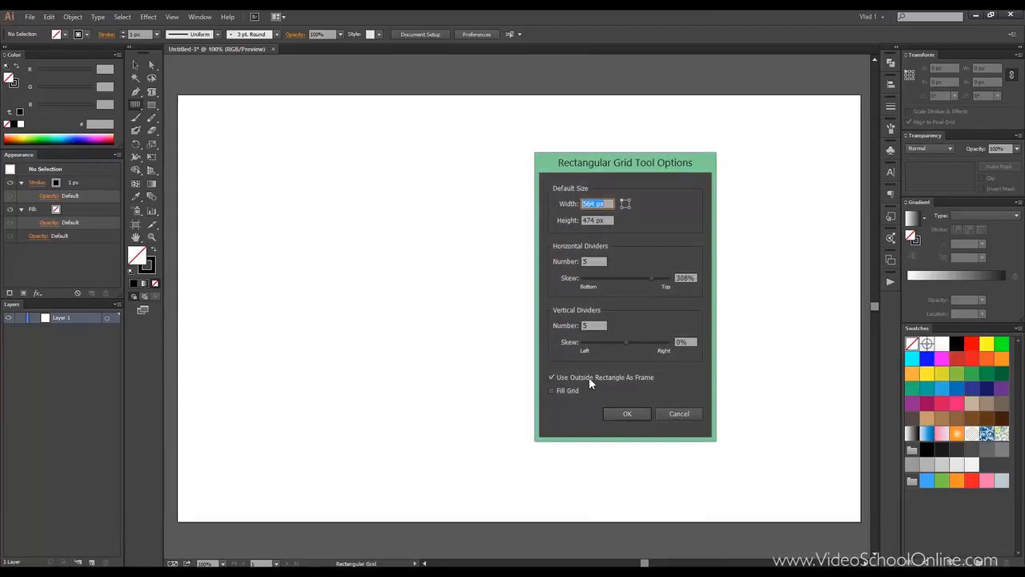
pyautogui.click(645, 375)
pyautogui.click(629, 415)
pyautogui.moveTo(273, 150); pyautogui.dragTo(717, 418)
pyautogui.click(135, 65)
pyautogui.click(342, 98)
pyautogui.hotkey('ctrl', 'z')
pyautogui.click(135, 104)
pyautogui.click(336, 221)
pyautogui.click(680, 412)
# Draw a circular polar grid about 501 by 501 px in the middle of the artboard
pyautogui.moveTo(135, 104); pyautogui.dragTo(176, 154)
pyautogui.moveTo(358, 183); pyautogui.dragTo(624, 449)
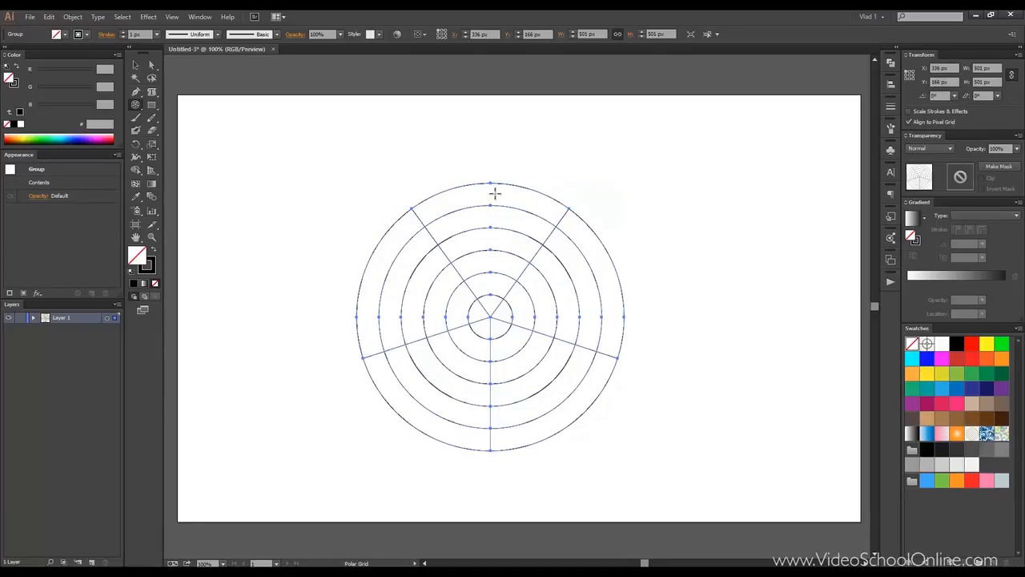
# Remove the radial dividers in the Polar Grid options and draw a grid about 292 by 292 px right of the large one
pyautogui.doubleClick(135, 105)
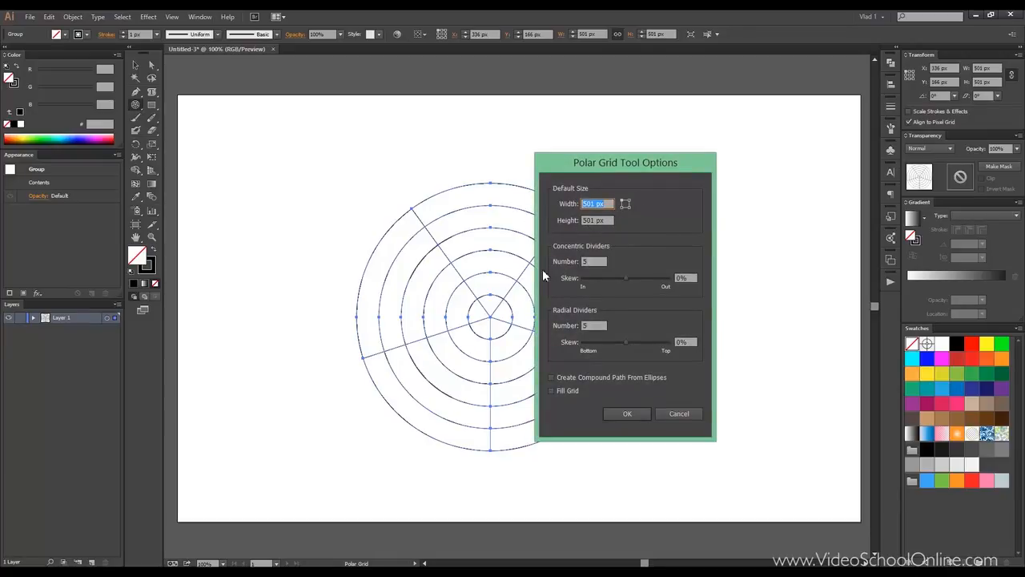
pyautogui.moveTo(602, 158); pyautogui.dragTo(716, 130)
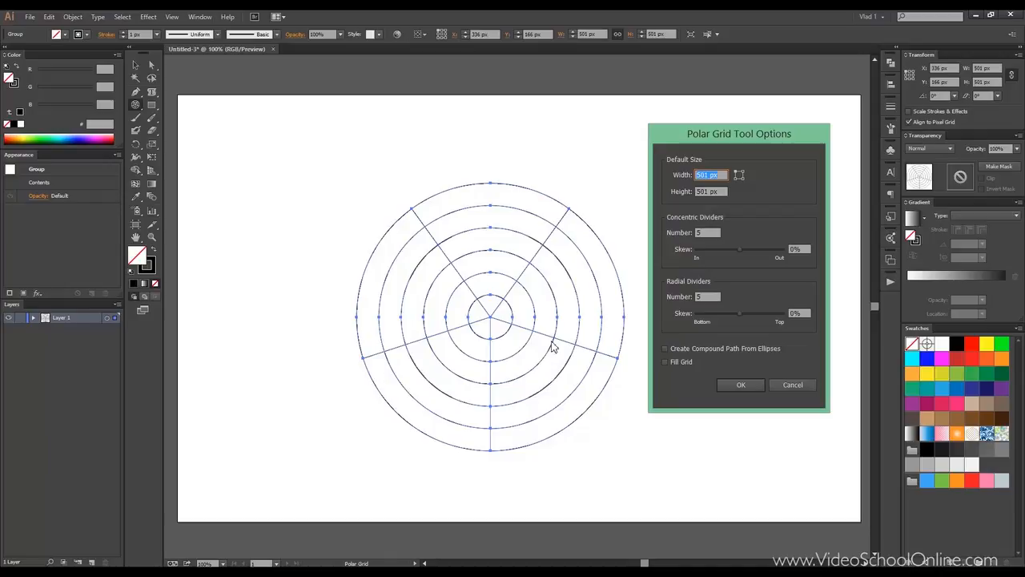
pyautogui.click(710, 297)
pyautogui.click(741, 385)
pyautogui.moveTo(678, 190); pyautogui.dragTo(834, 342)
# Move the concentric-circle grid up and slightly left, above and beside the large polar grid
pyautogui.click(136, 65)
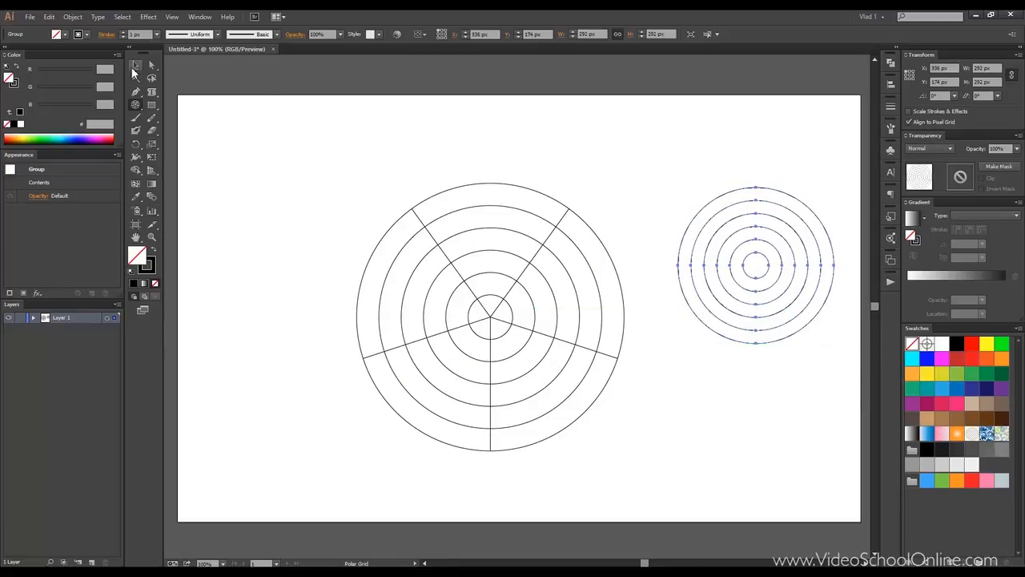
pyautogui.click(696, 142)
pyautogui.moveTo(790, 198); pyautogui.dragTo(714, 119)
pyautogui.click(705, 328)
pyautogui.moveTo(433, 165); pyautogui.dragTo(521, 166)
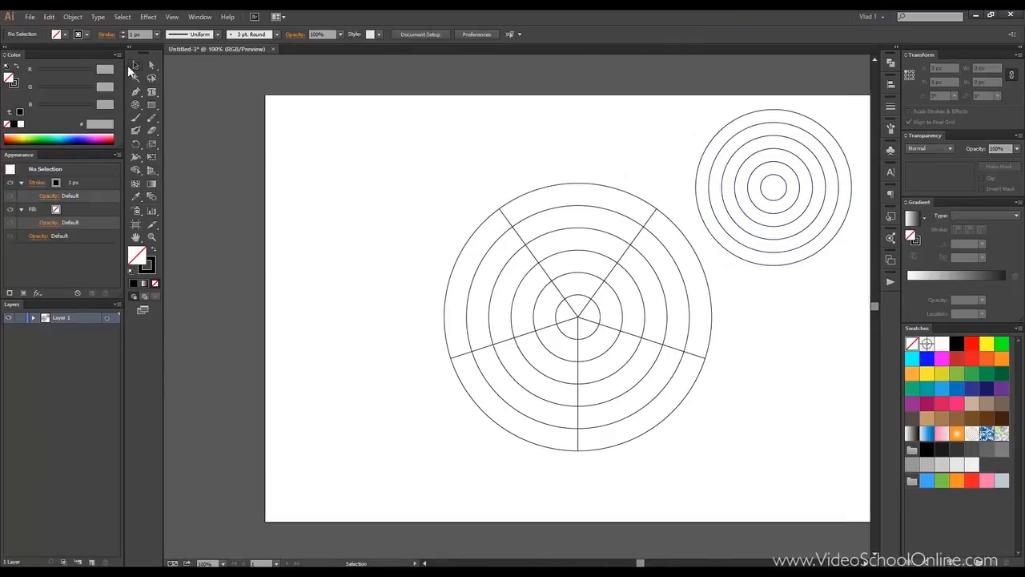
# Draw a polar grid about 176 by 176 px with 0 concentric and 10 radial dividers in the artboard's upper-left area
pyautogui.click(140, 116)
pyautogui.click(651, 209)
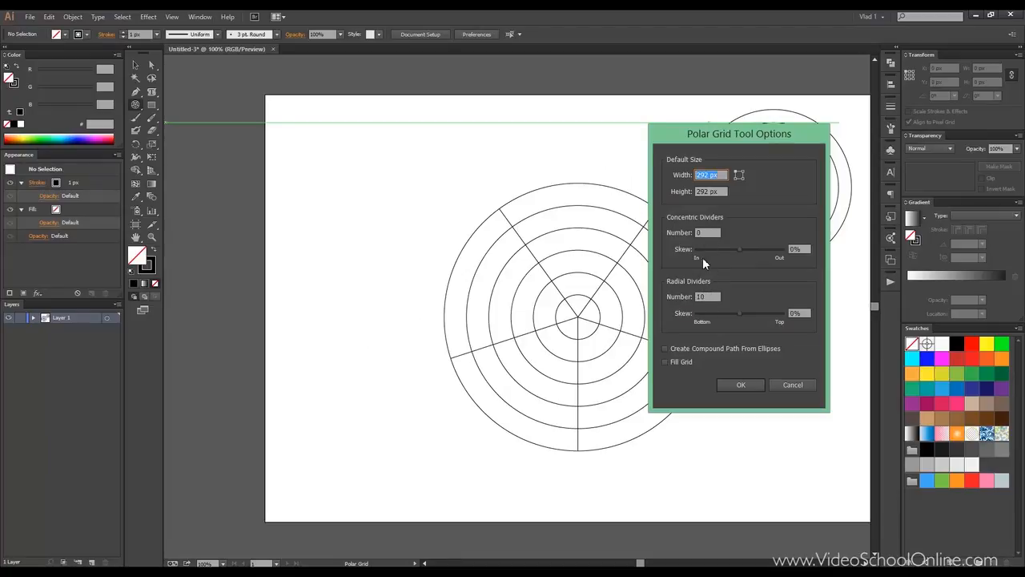
pyautogui.click(741, 383)
pyautogui.moveTo(361, 153); pyautogui.dragTo(456, 246)
pyautogui.press('v')
pyautogui.click(414, 146)
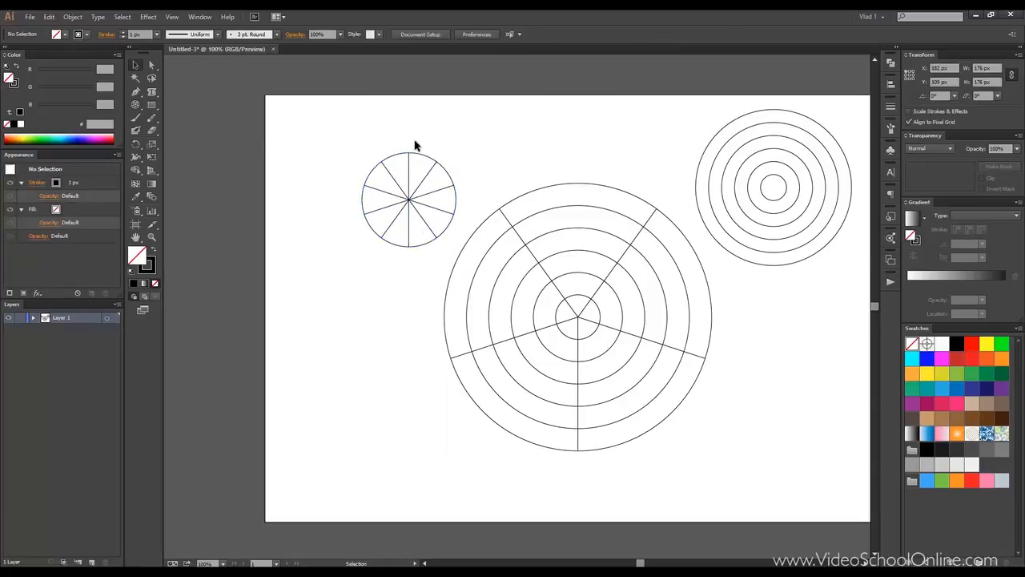
# Move the ten-spoke polar grid slightly up and left and ungroup it
pyautogui.scroll(2, 412, 154)
pyautogui.moveTo(414, 157); pyautogui.dragTo(395, 125)
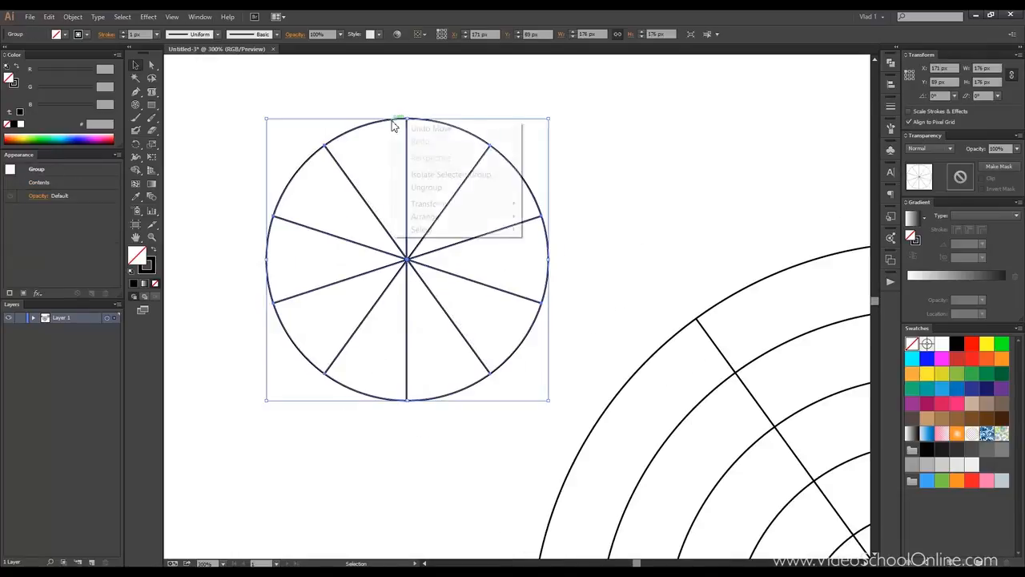
pyautogui.rightClick(394, 122)
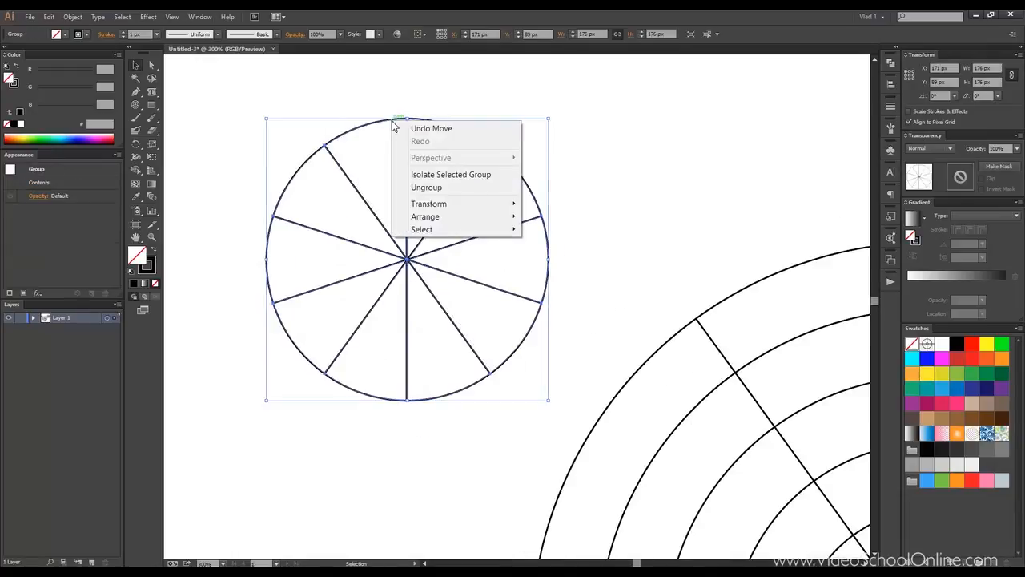
pyautogui.click(437, 188)
# Separate the outer circle from the ungrouped spokes and delete it
pyautogui.click(446, 137)
pyautogui.moveTo(454, 128); pyautogui.dragTo(671, 107)
pyautogui.press('Delete')
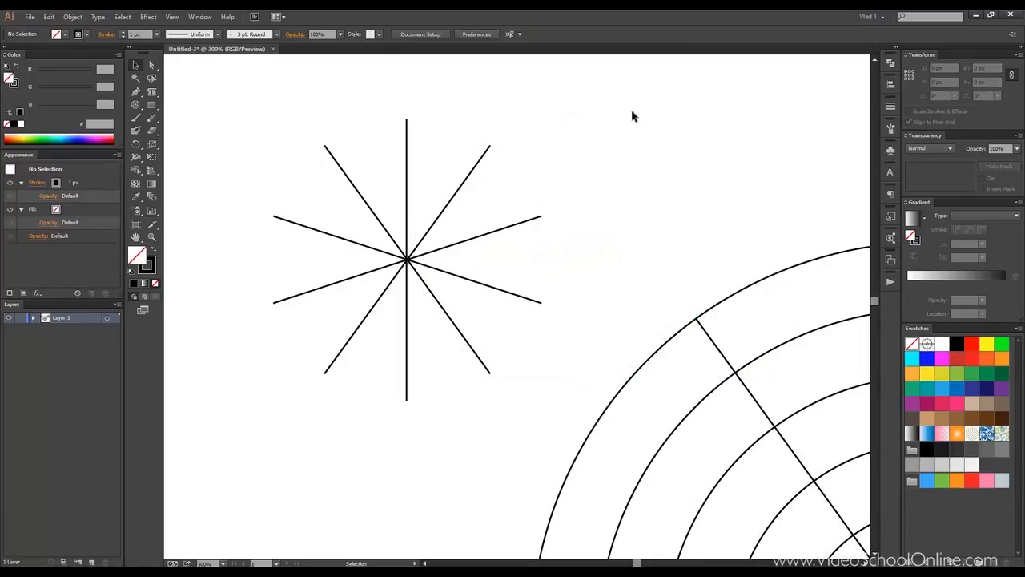
pyautogui.scroll(-1, 595, 114)
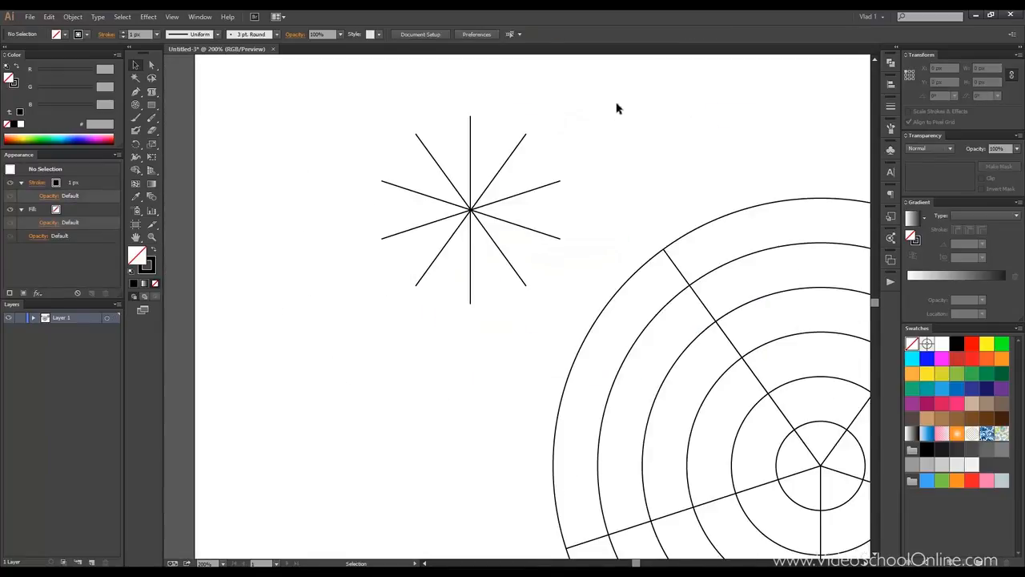
pyautogui.moveTo(606, 101); pyautogui.dragTo(512, 142)
pyautogui.moveTo(501, 203); pyautogui.dragTo(523, 192)
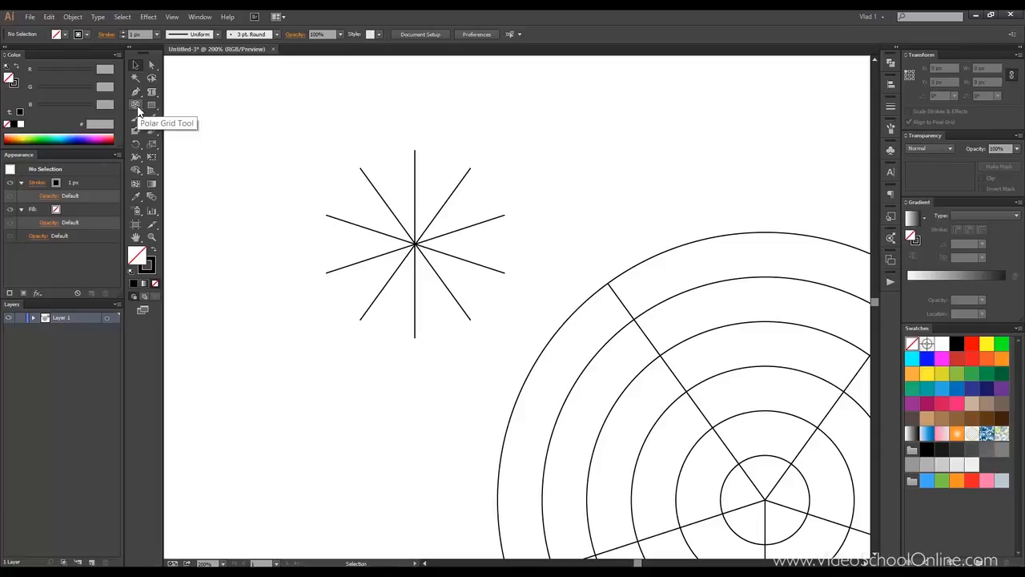
pyautogui.press('alt')
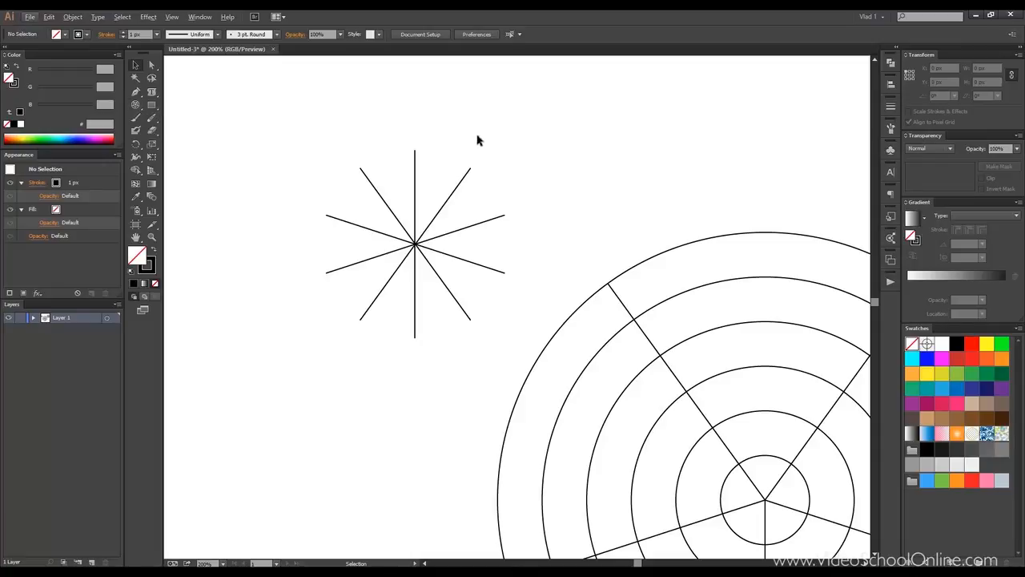